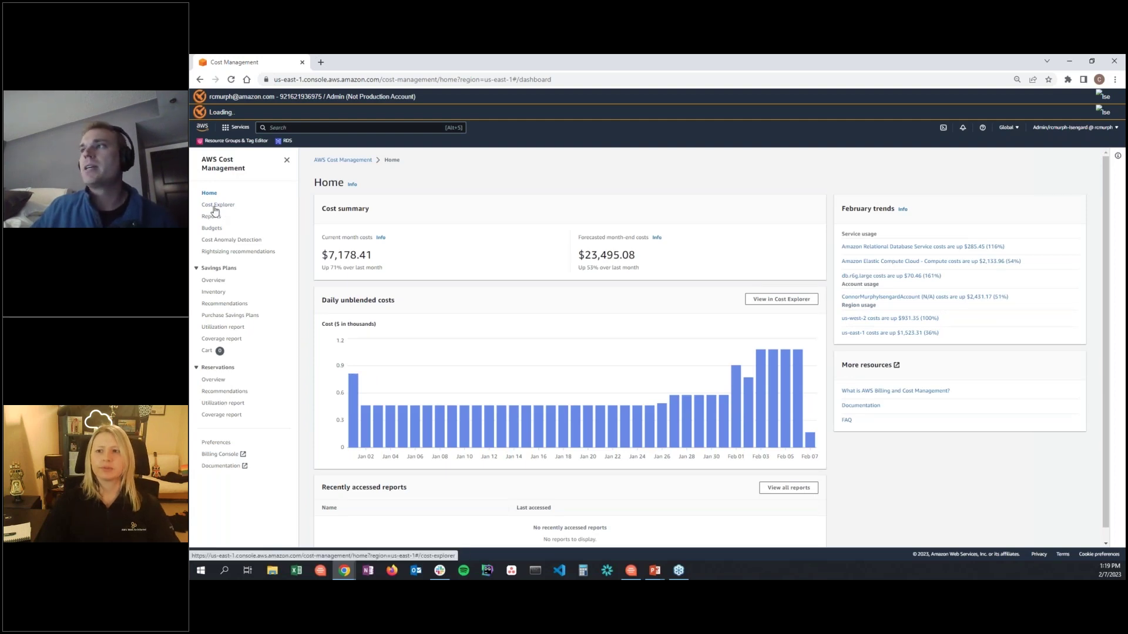
# Open Cost Explorer and enlarge the page to make the cost and usage report easier to read
pyautogui.click(220, 207)
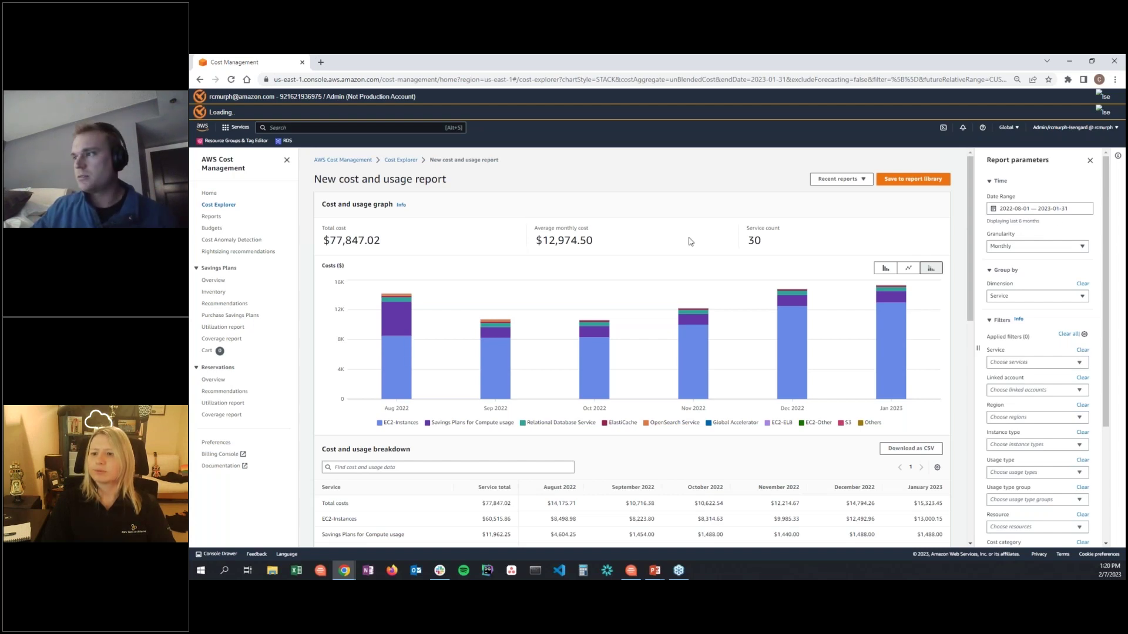
pyautogui.moveTo(815, 291)
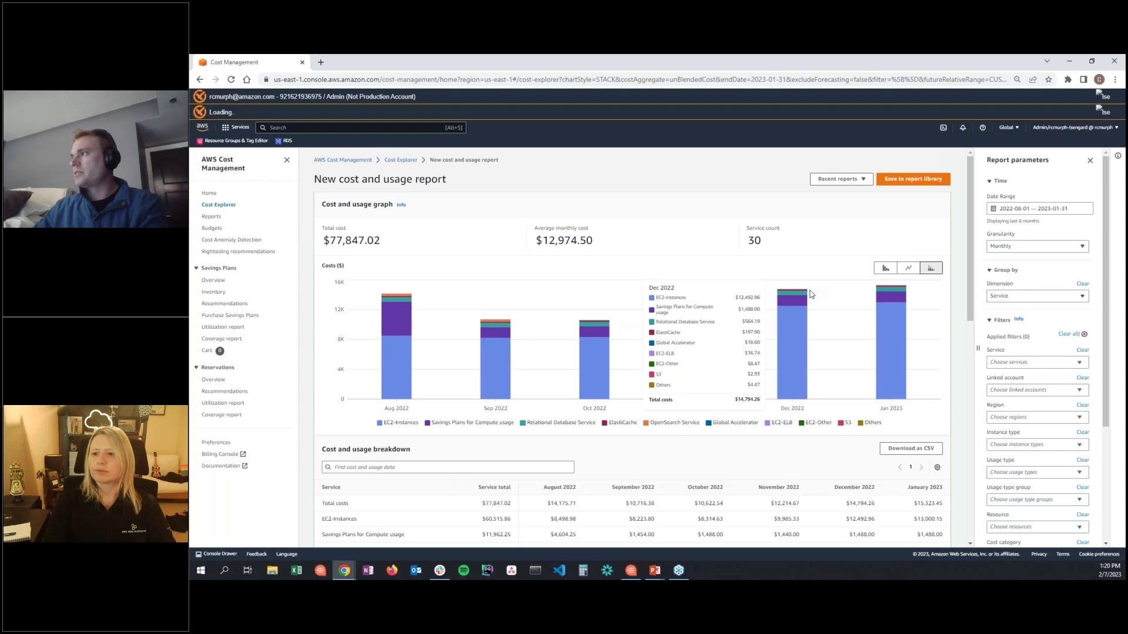
pyautogui.hotkey('ctrl', '+')
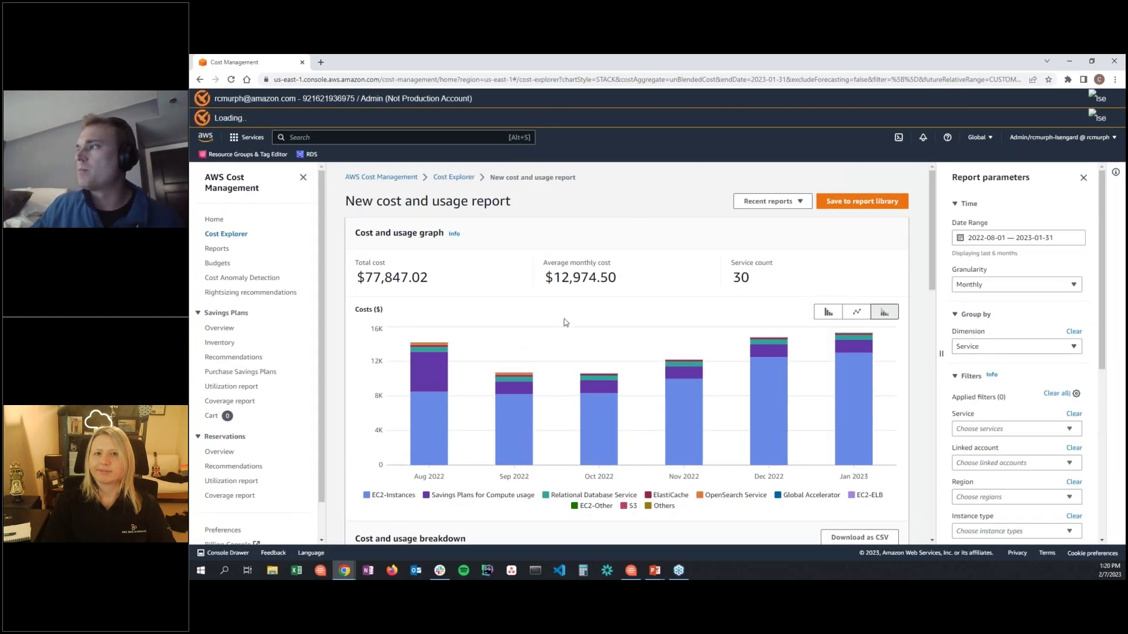
pyautogui.scroll(-1, 878, 262)
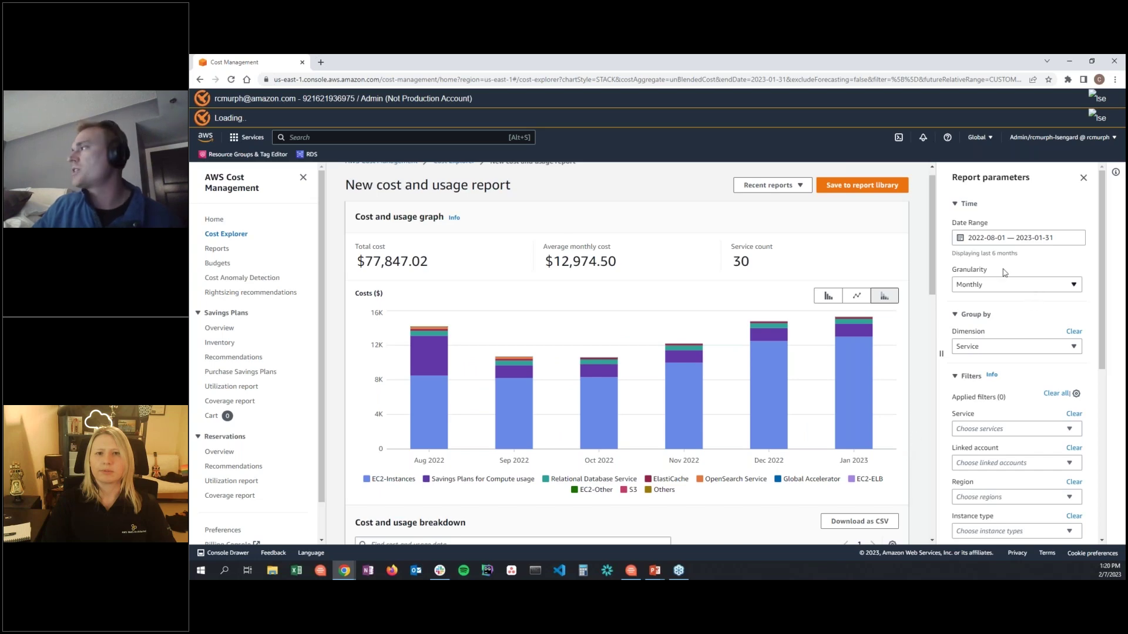
# Set the report's date range to 2023-01-01 through 2023-02-06 and apply it
pyautogui.click(1037, 237)
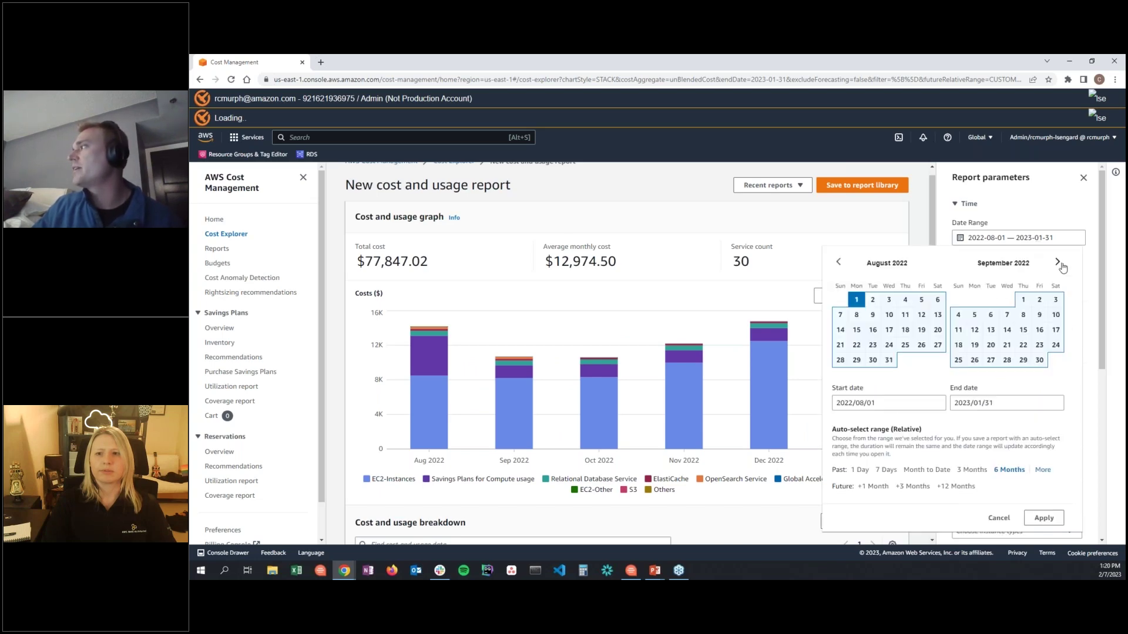
pyautogui.click(1058, 262)
pyautogui.click(1058, 262)
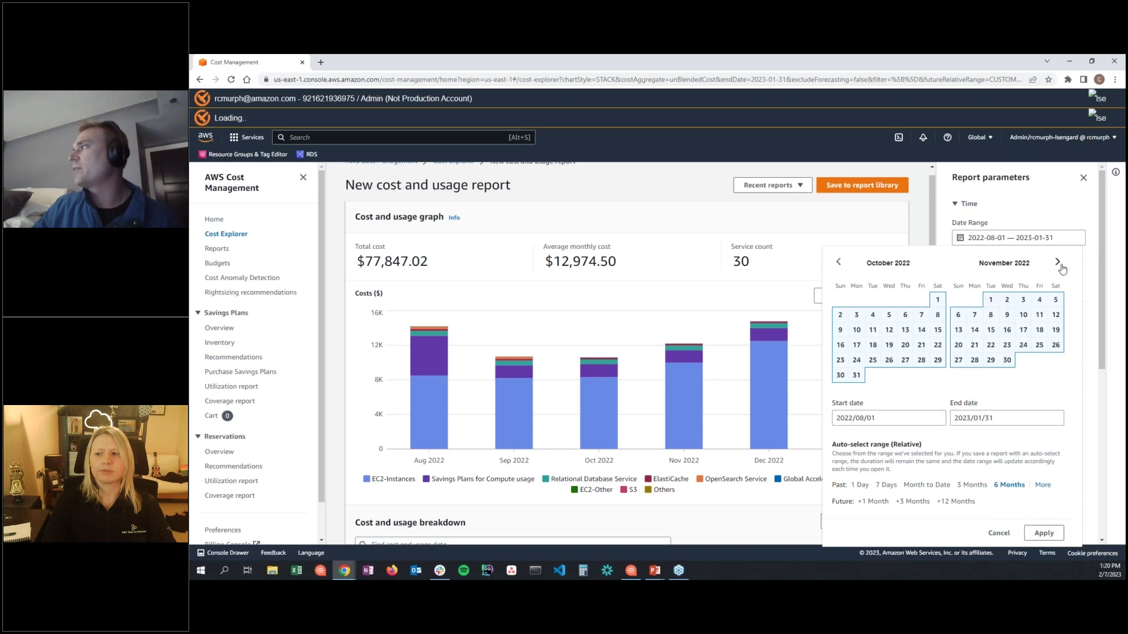
pyautogui.click(1058, 262)
pyautogui.click(1057, 262)
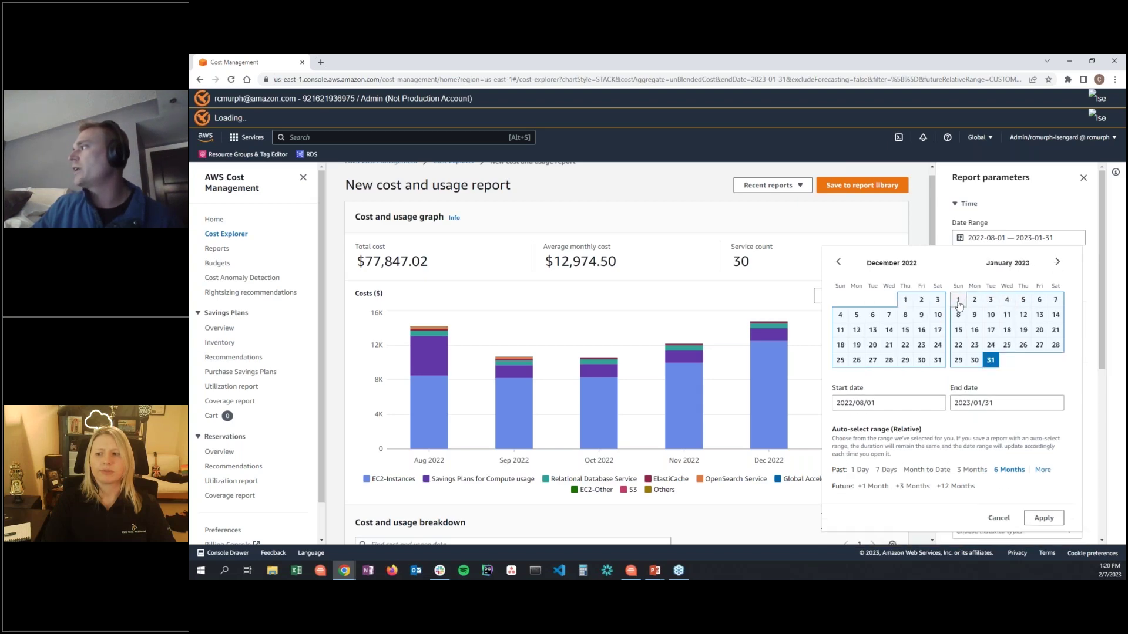
pyautogui.click(958, 299)
pyautogui.click(1057, 262)
pyautogui.click(975, 315)
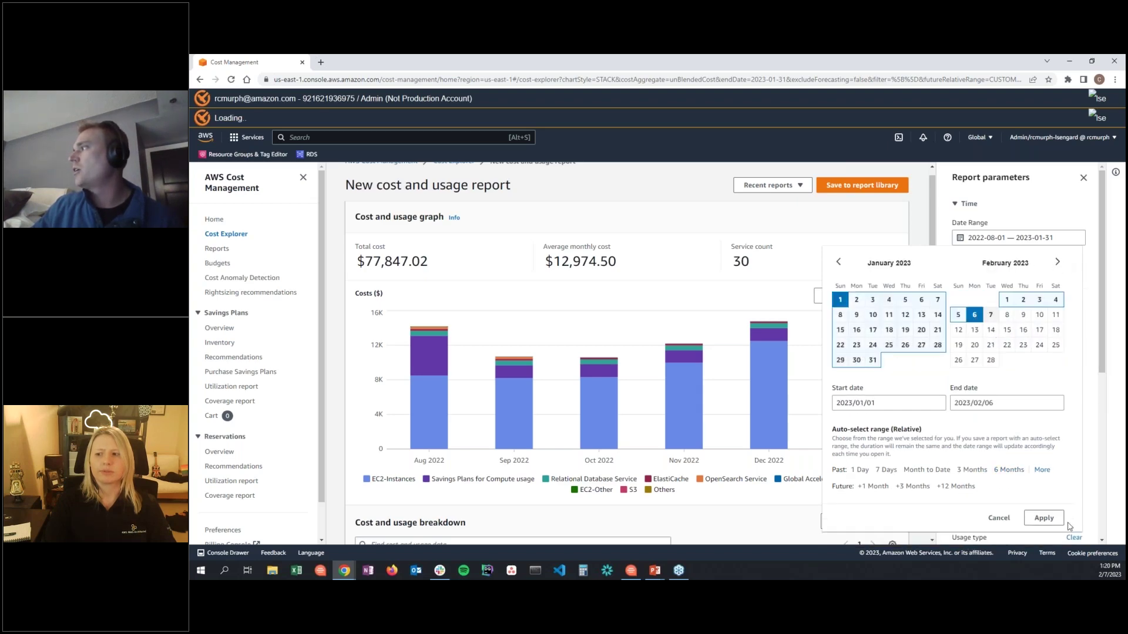
pyautogui.click(1045, 518)
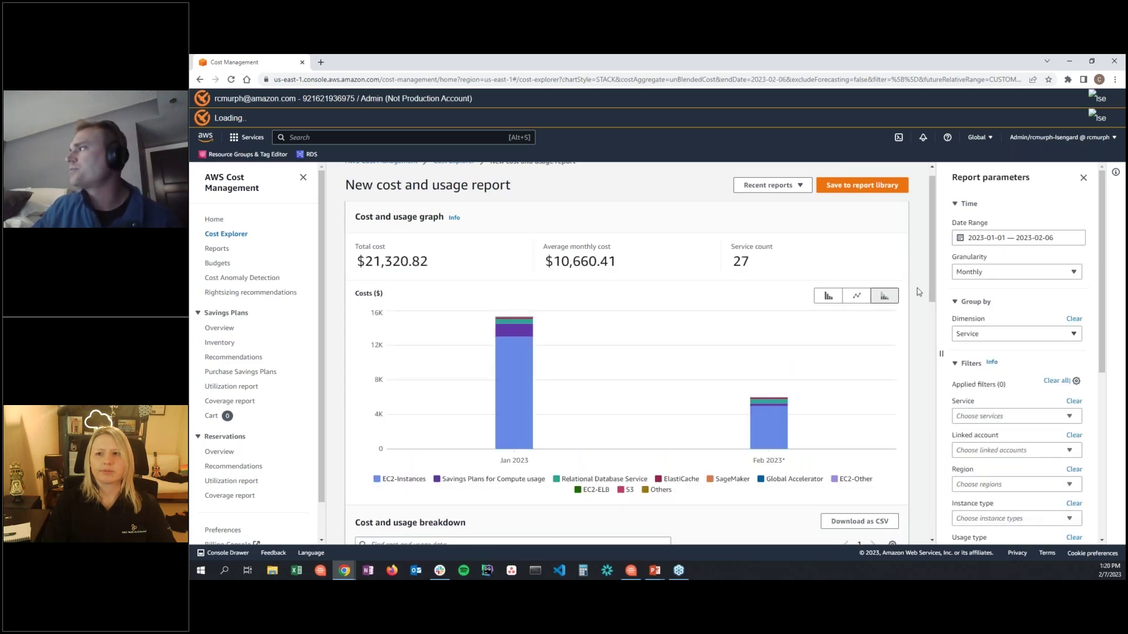
# Set the report granularity to Daily and review the daily costs in the graph
pyautogui.moveTo(852, 346)
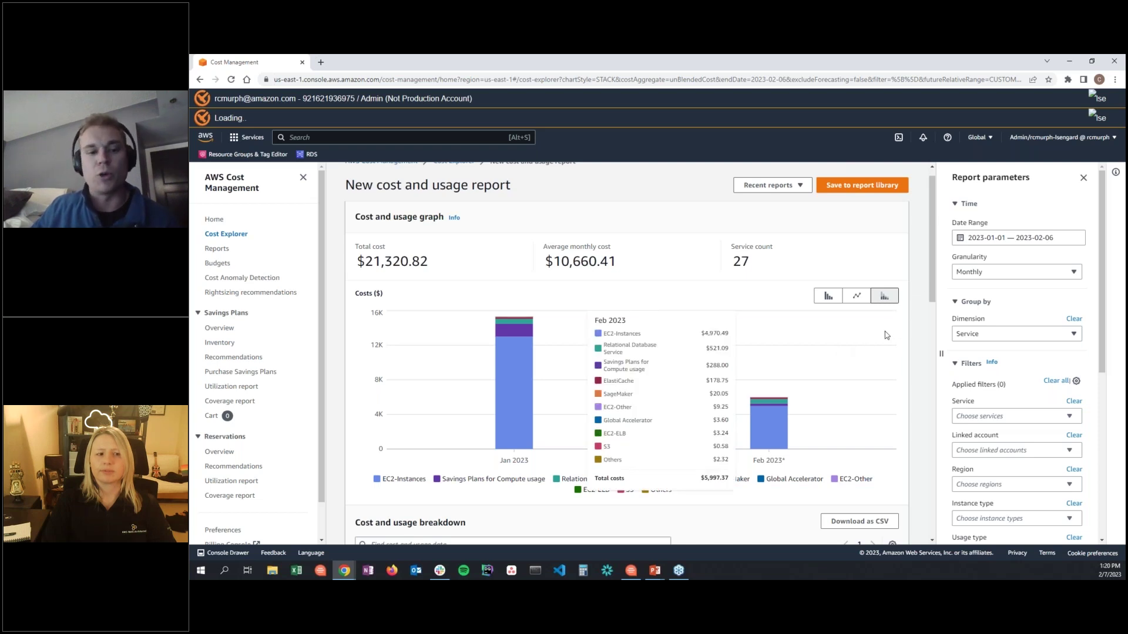
pyautogui.click(997, 272)
pyautogui.click(999, 304)
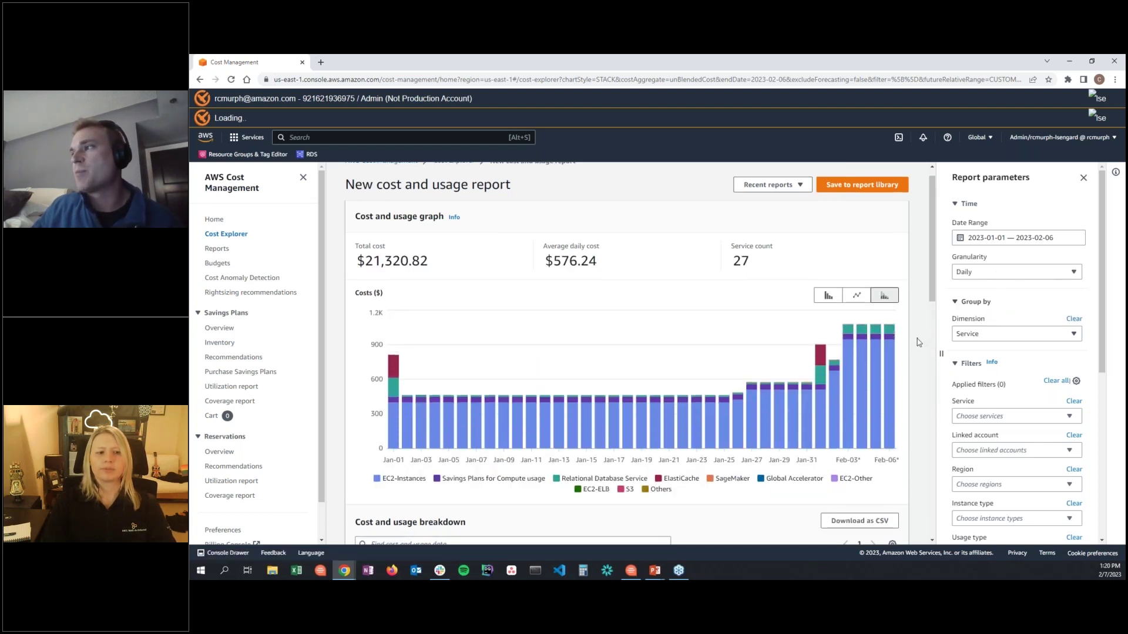
pyautogui.scroll(-1, 918, 342)
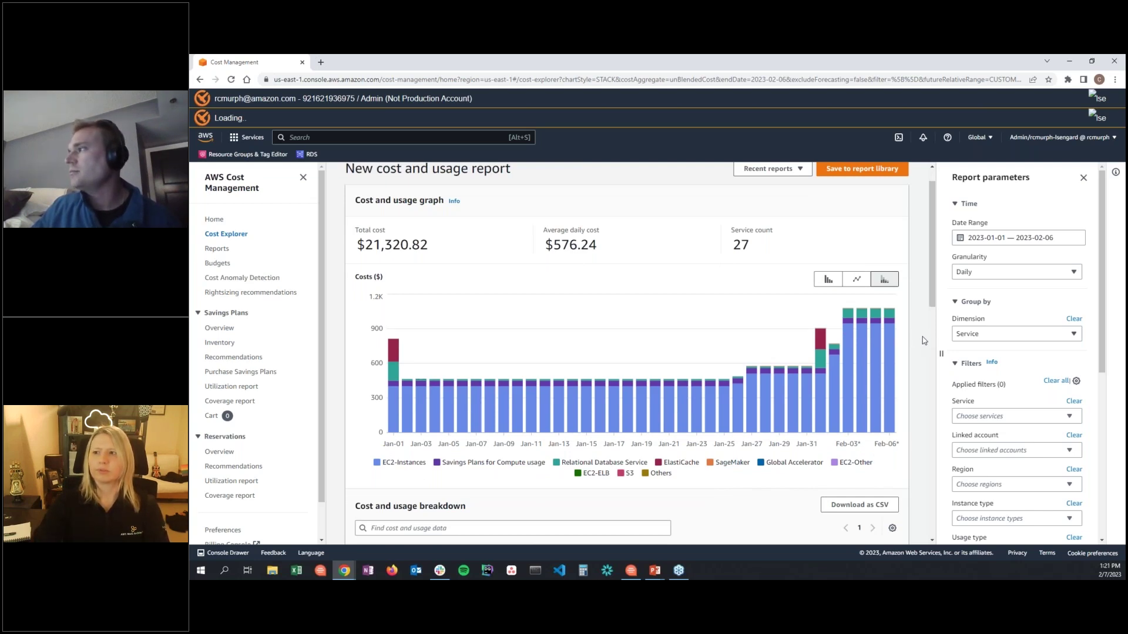
pyautogui.scroll(-1, 921, 342)
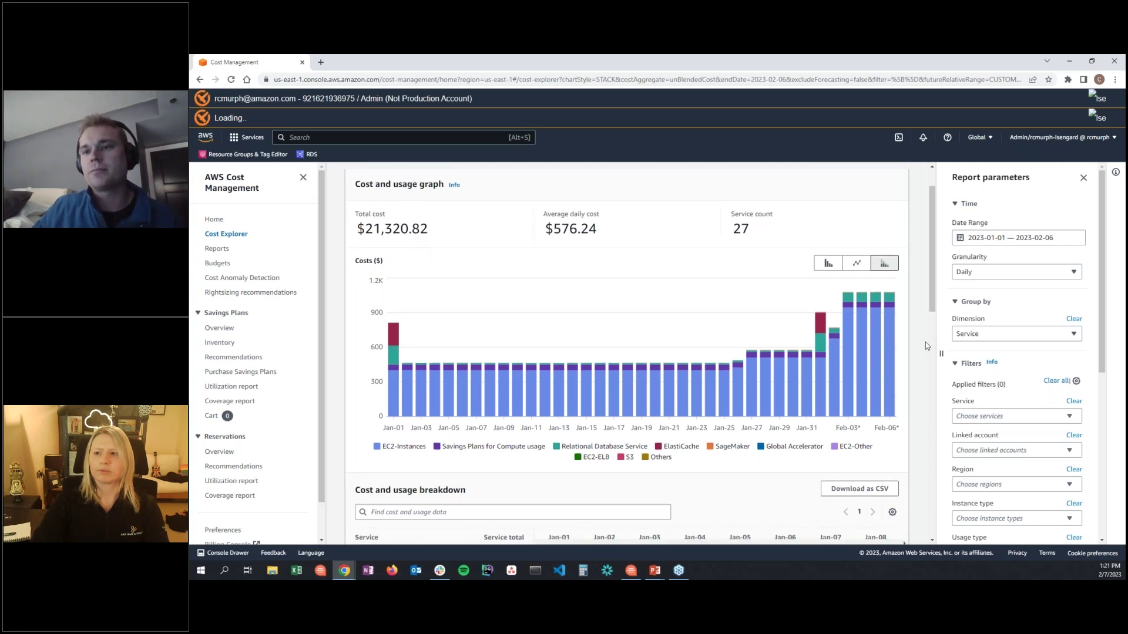
# Filter the report to include only the service EC2-Instances (Elastic Compute Cloud - Compute)
pyautogui.scroll(-1, 993, 326)
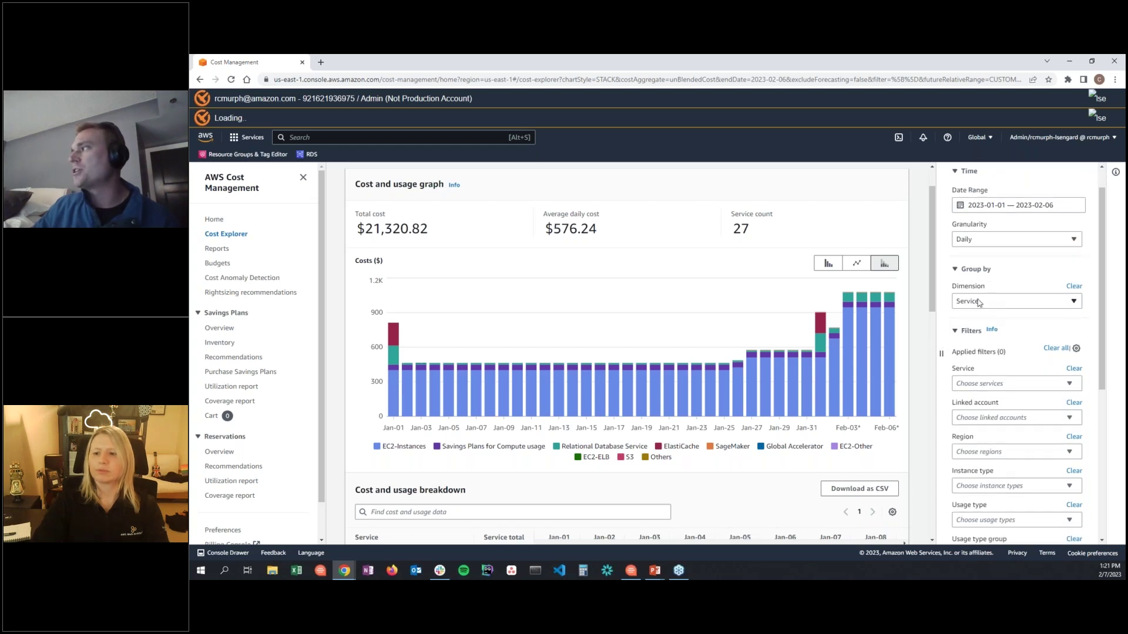
pyautogui.scroll(-1, 1012, 302)
pyautogui.scroll(-1, 1013, 305)
pyautogui.click(1017, 318)
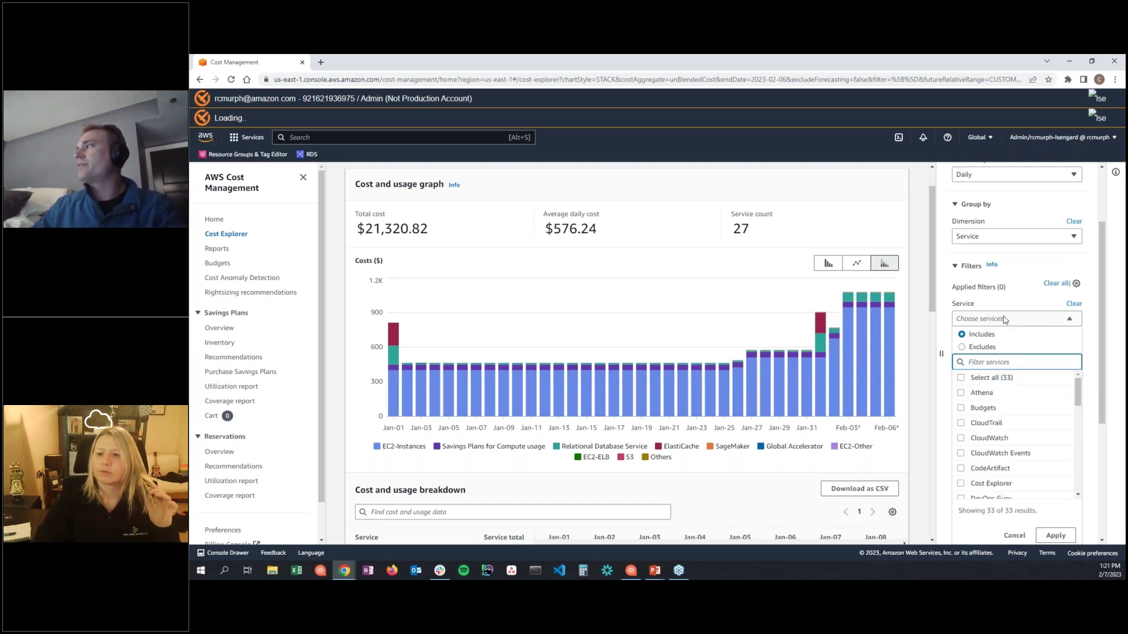
pyautogui.write('ec')
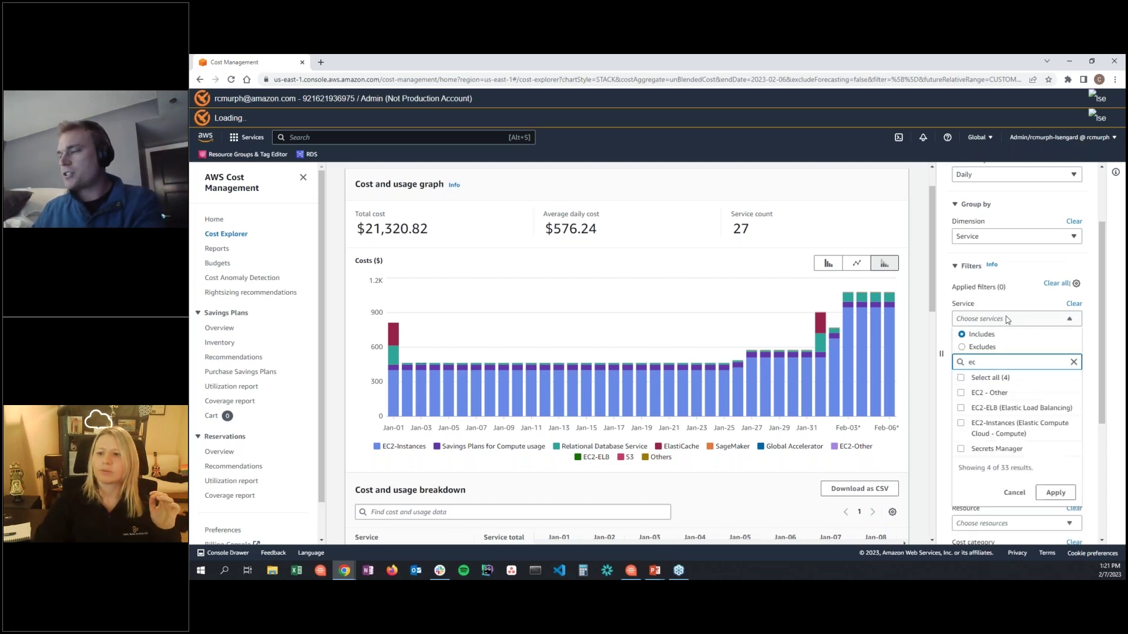
pyautogui.write('2')
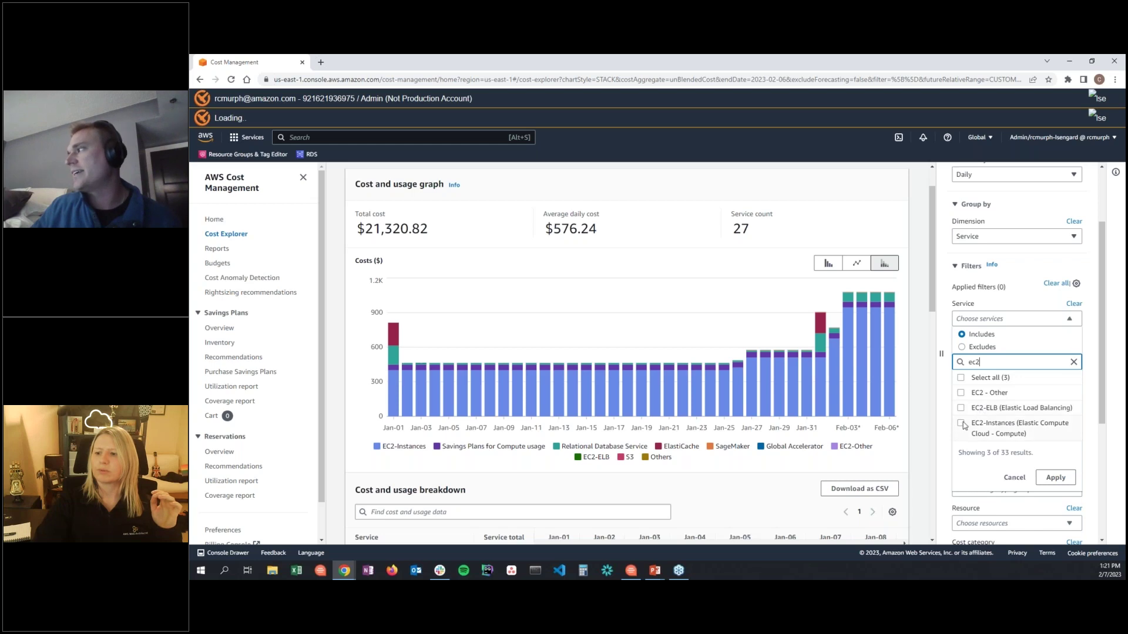
pyautogui.click(978, 433)
pyautogui.click(1055, 478)
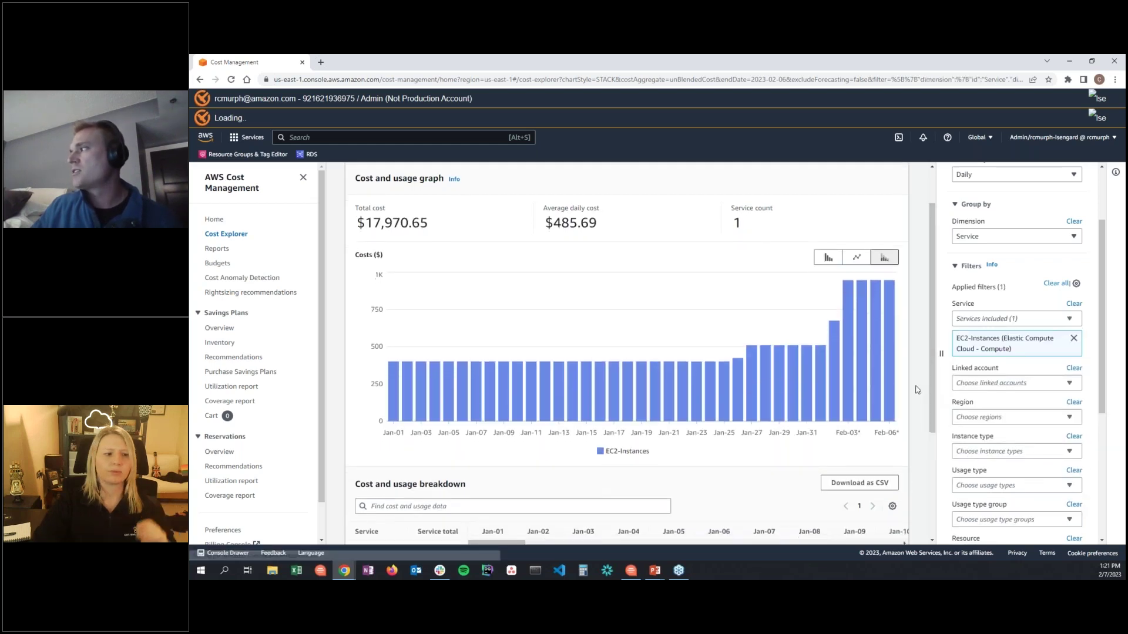
# Group the EC2 costs by Instance type and inspect the daily breakdown in the graph
pyautogui.scroll(1, 951, 341)
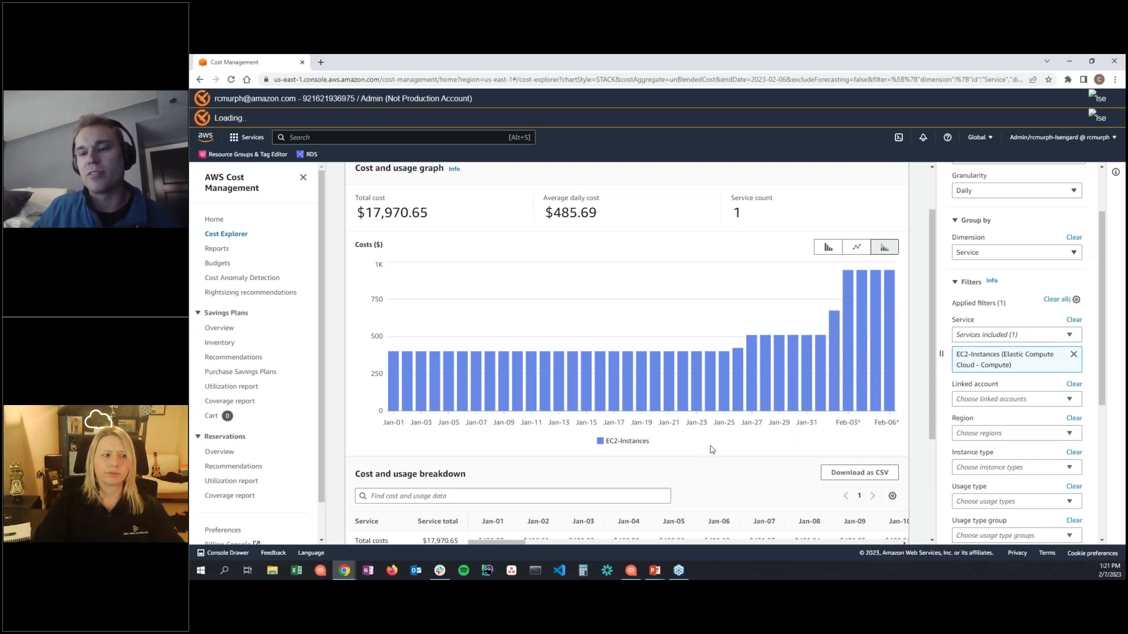
pyautogui.click(1033, 254)
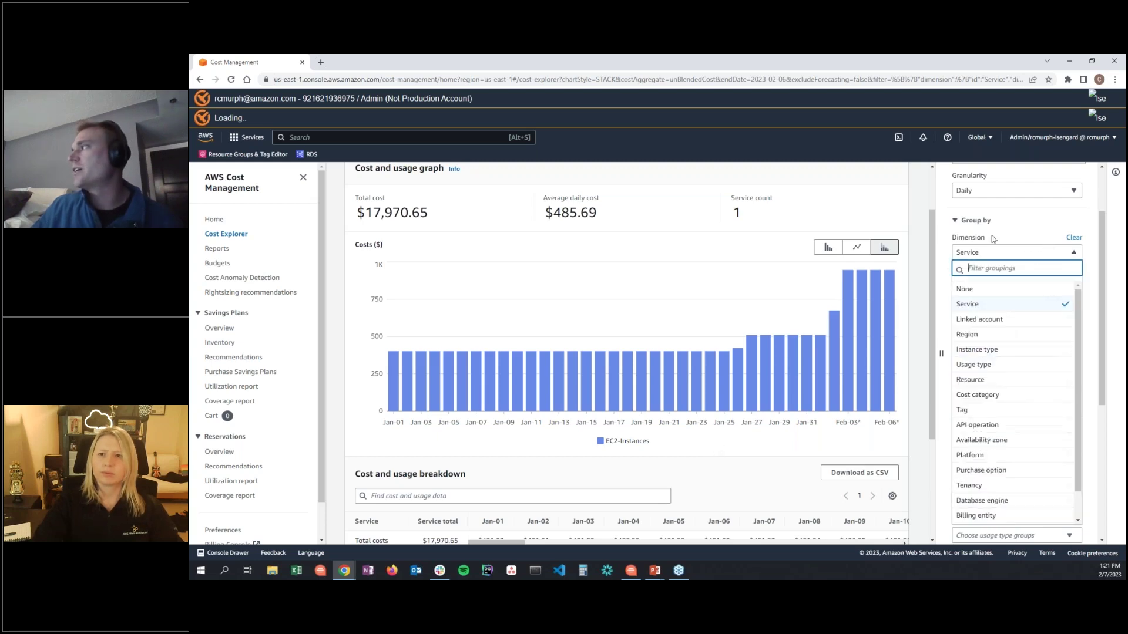
pyautogui.click(1008, 350)
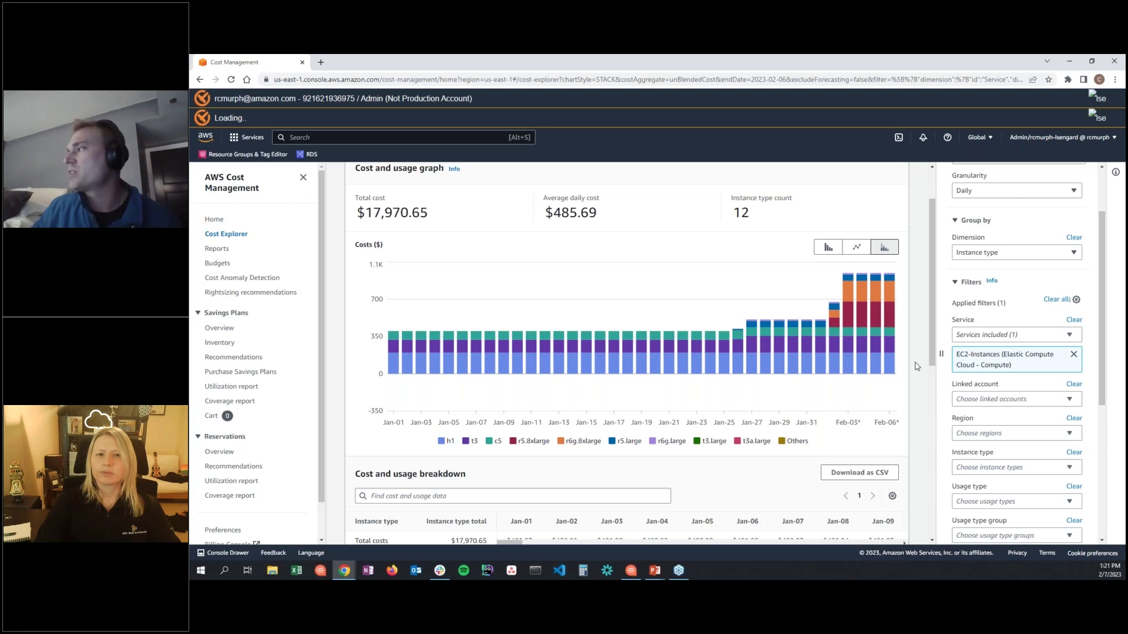
pyautogui.scroll(-1, 594, 385)
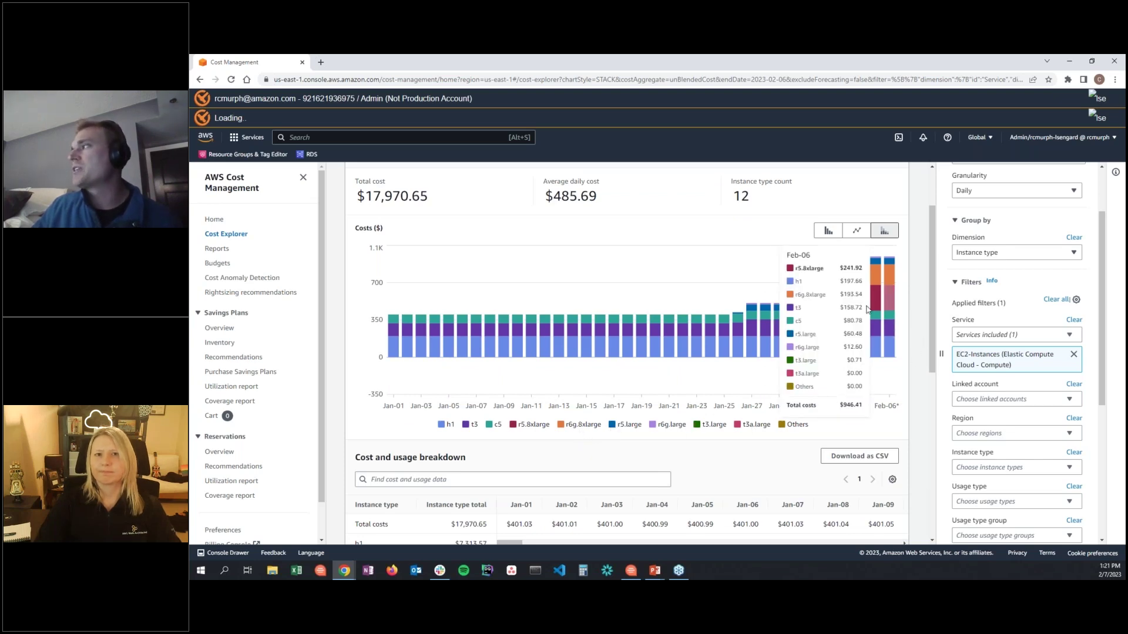
pyautogui.moveTo(807, 353)
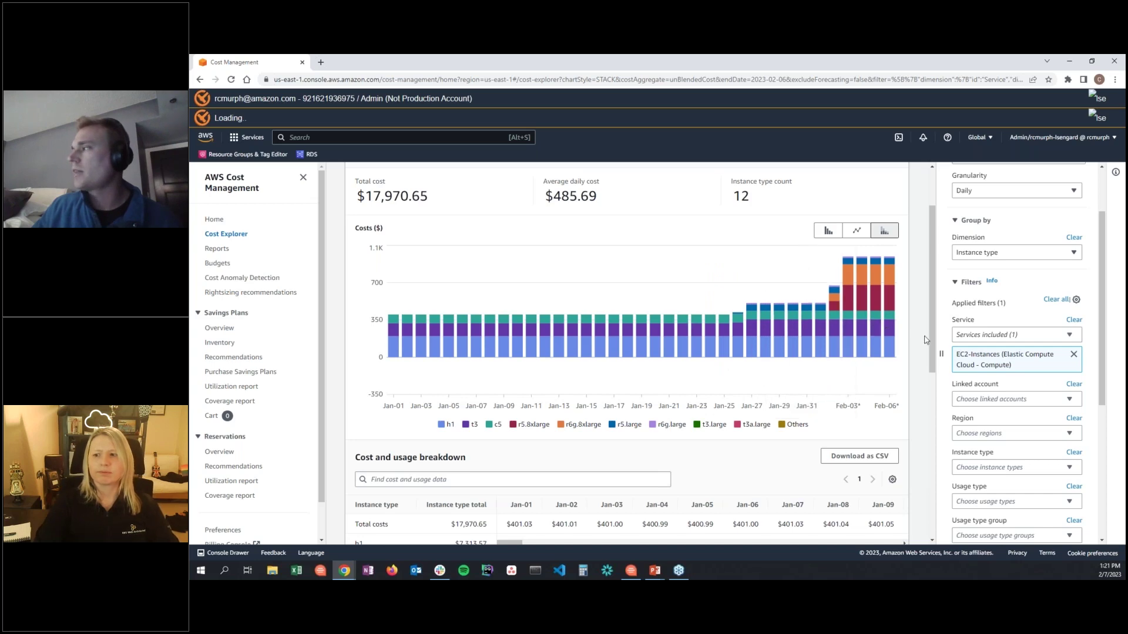
pyautogui.moveTo(893, 346)
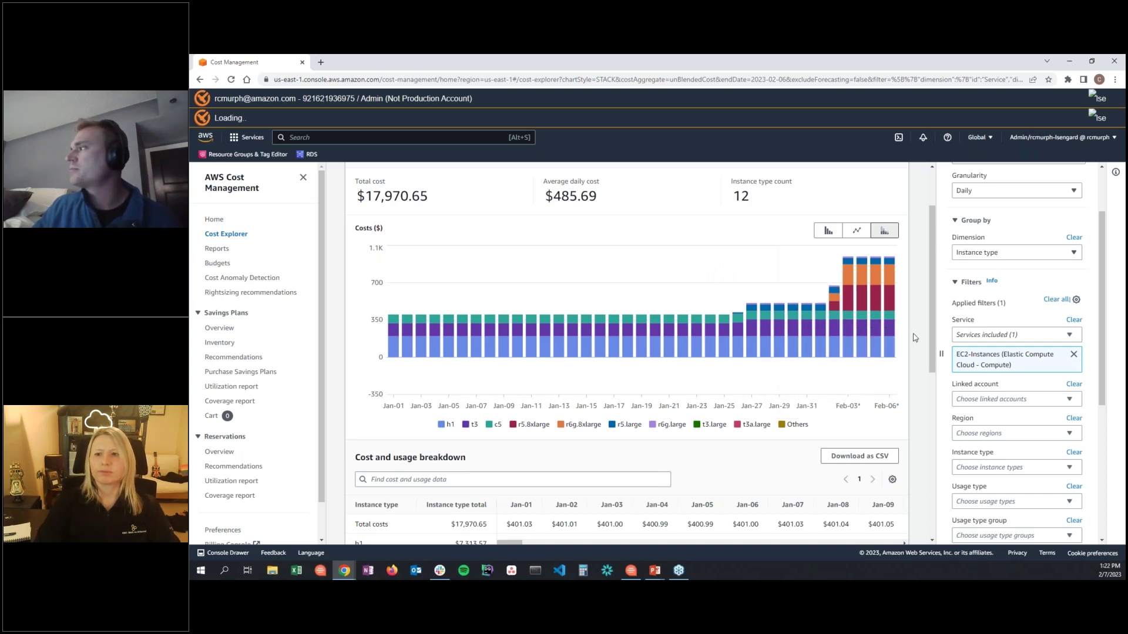
# Filter the usage type group to include EC2: Running Hours and compare the daily cost and usage graphs
pyautogui.scroll(-1, 914, 338)
pyautogui.scroll(-2, 1033, 353)
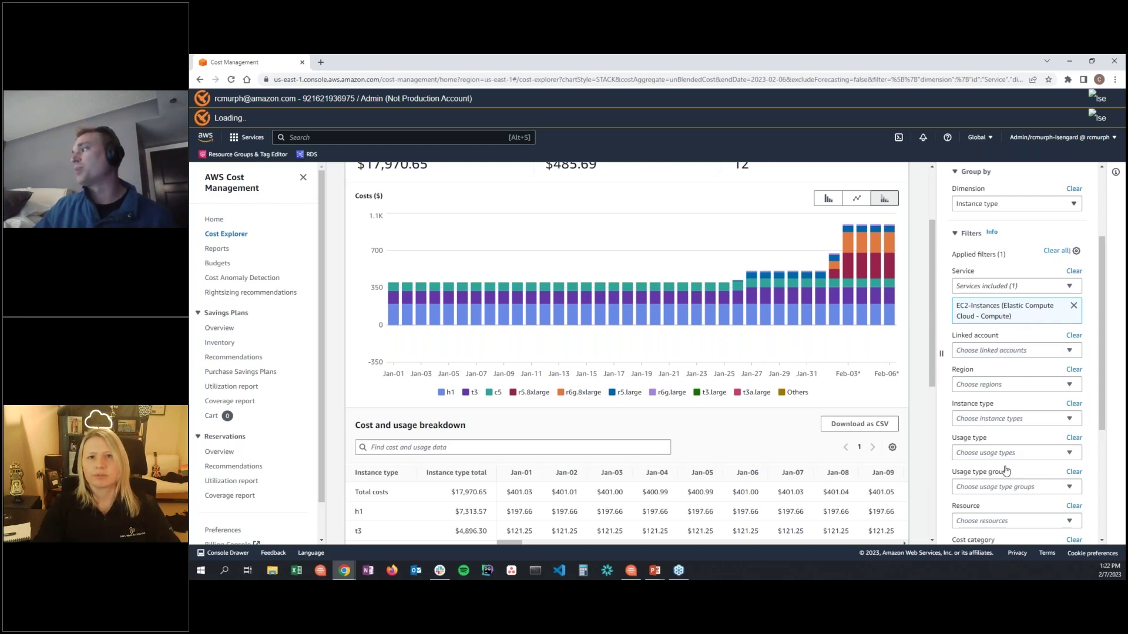
pyautogui.scroll(-2, 955, 360)
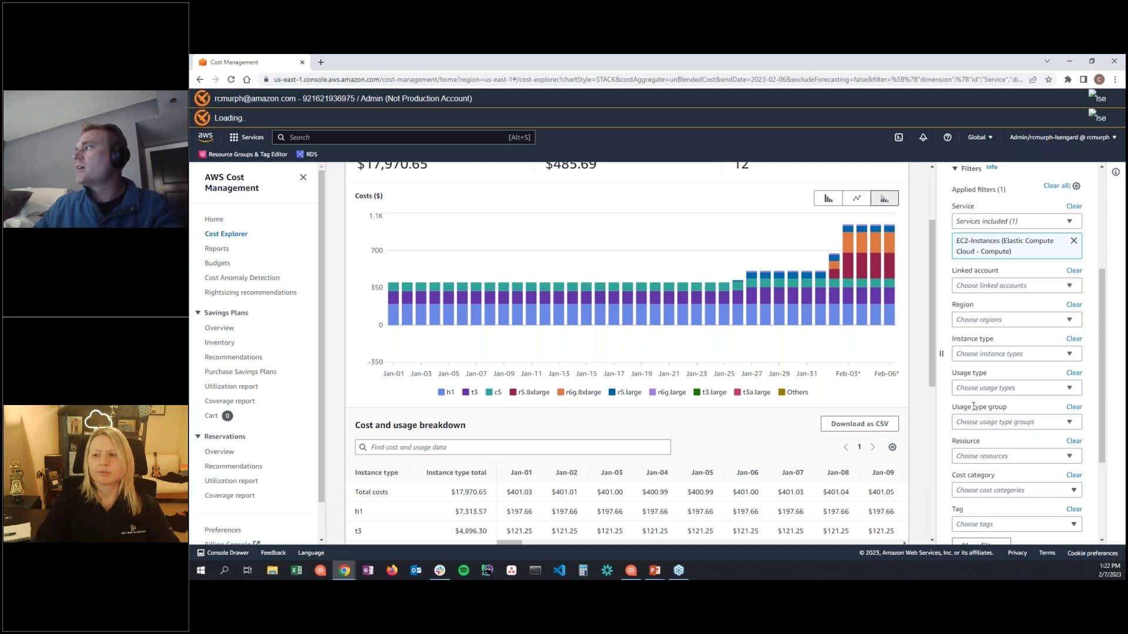
pyautogui.click(1034, 422)
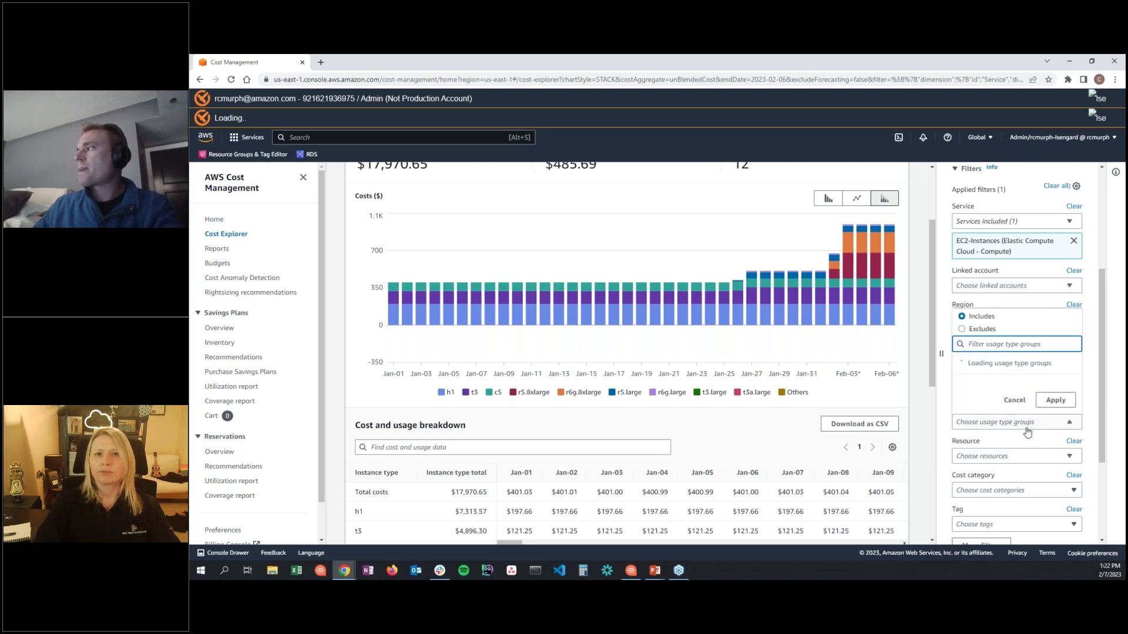
pyautogui.write('ec2: running')
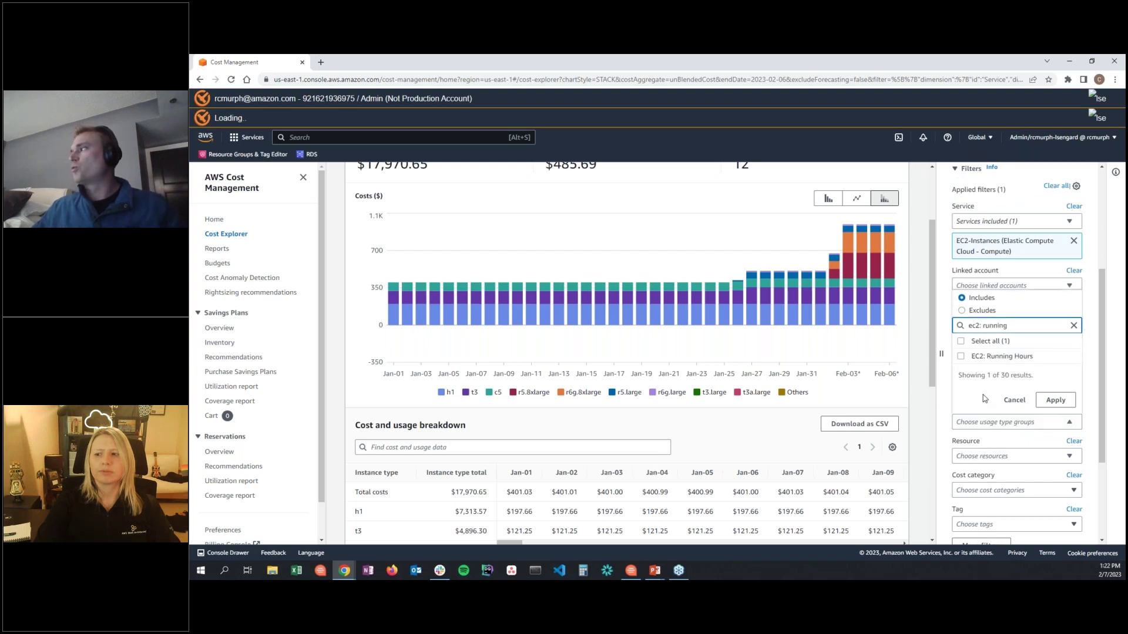
pyautogui.click(963, 357)
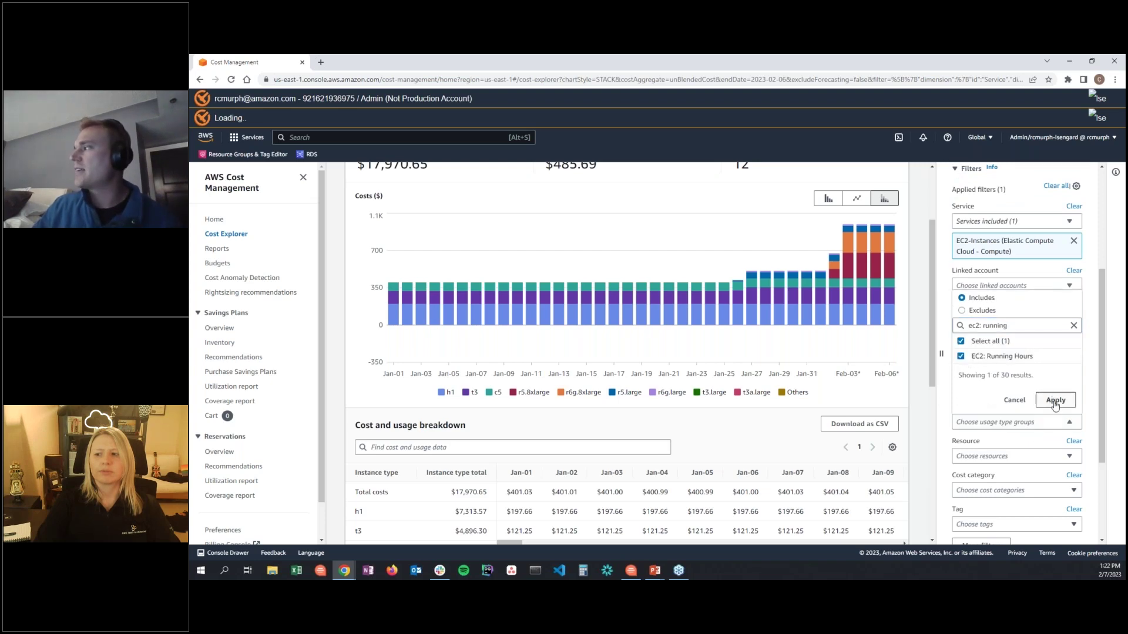
pyautogui.click(1055, 400)
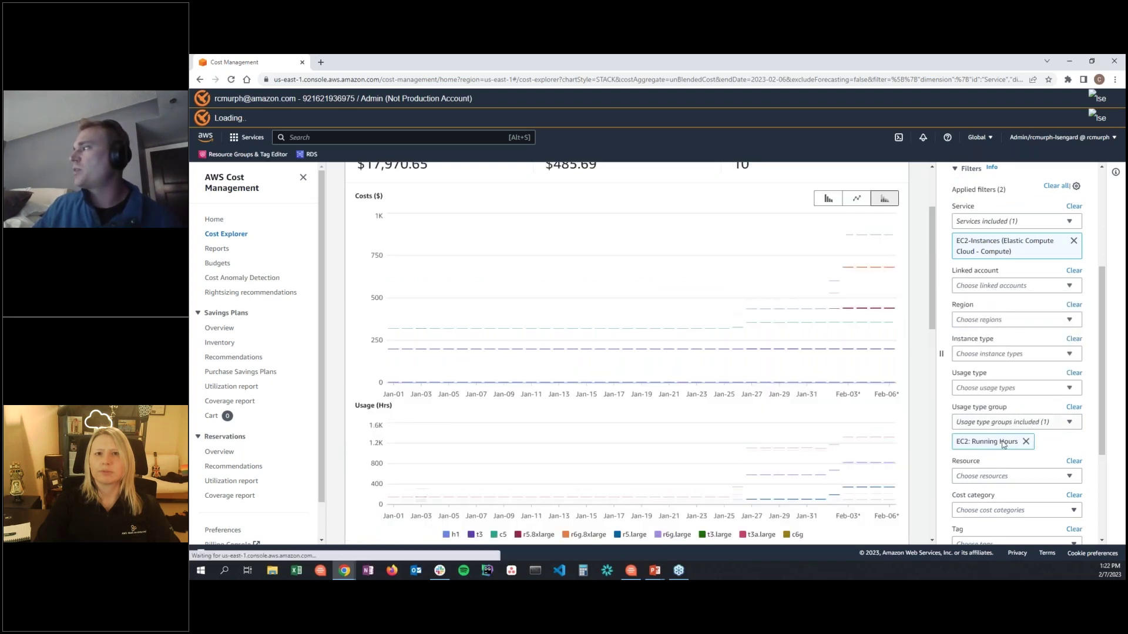
pyautogui.scroll(-1, 930, 410)
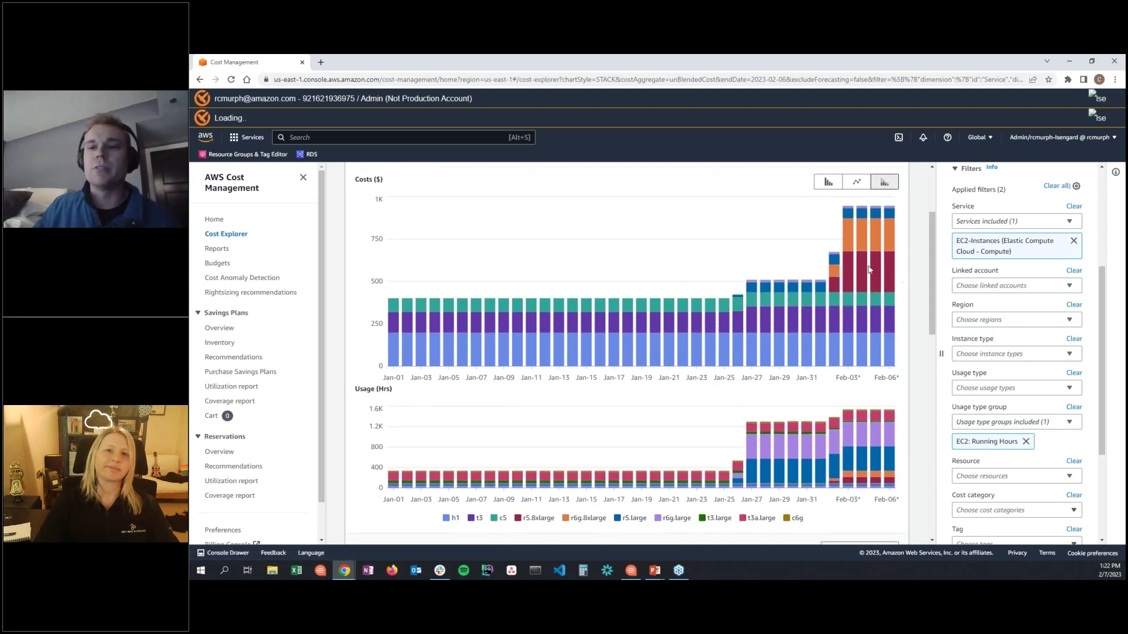
pyautogui.moveTo(761, 279)
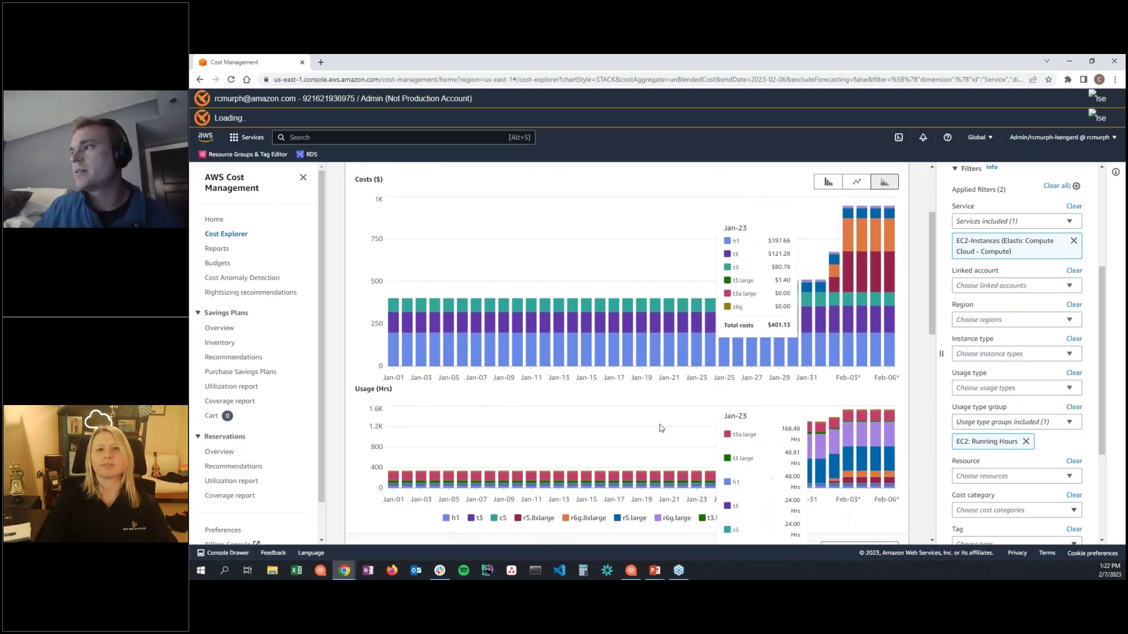
pyautogui.scroll(-1, 916, 423)
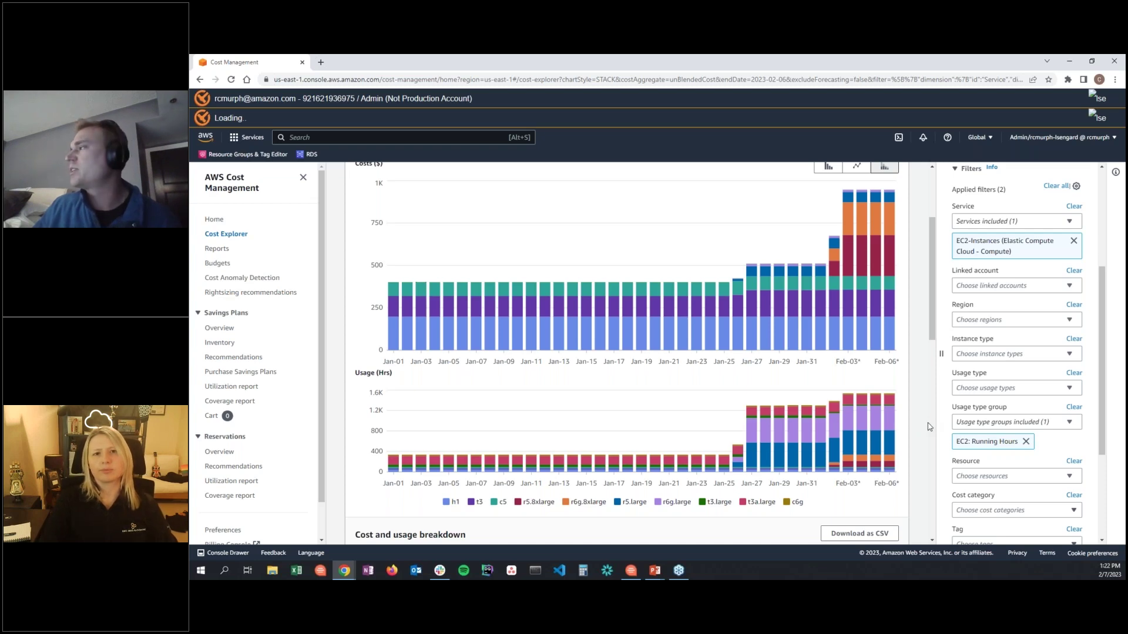
pyautogui.scroll(1, 1018, 435)
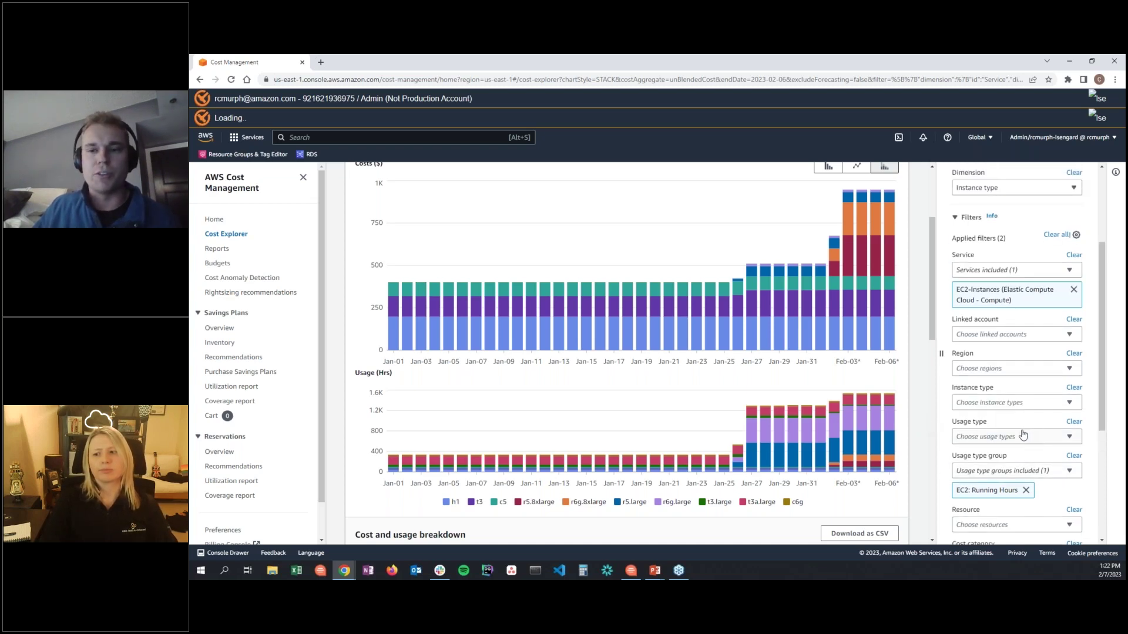
pyautogui.scroll(2, 1018, 435)
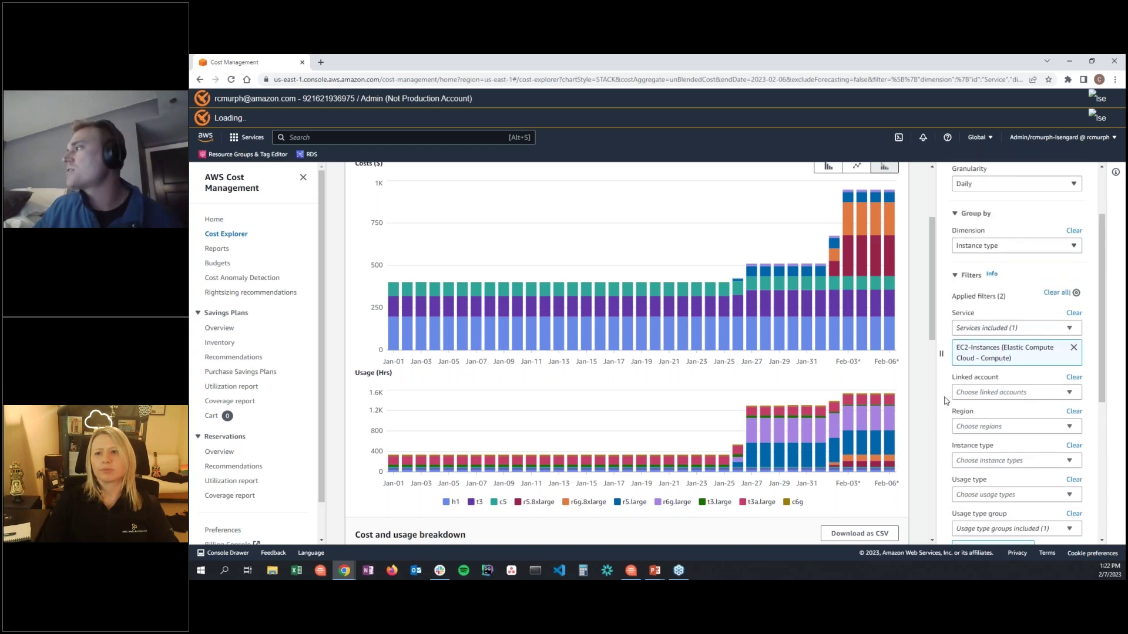
# Replace the EC2 service filter with one that includes only Relational Database Service (RDS)
pyautogui.scroll(2, 935, 403)
pyautogui.scroll(1, 1018, 364)
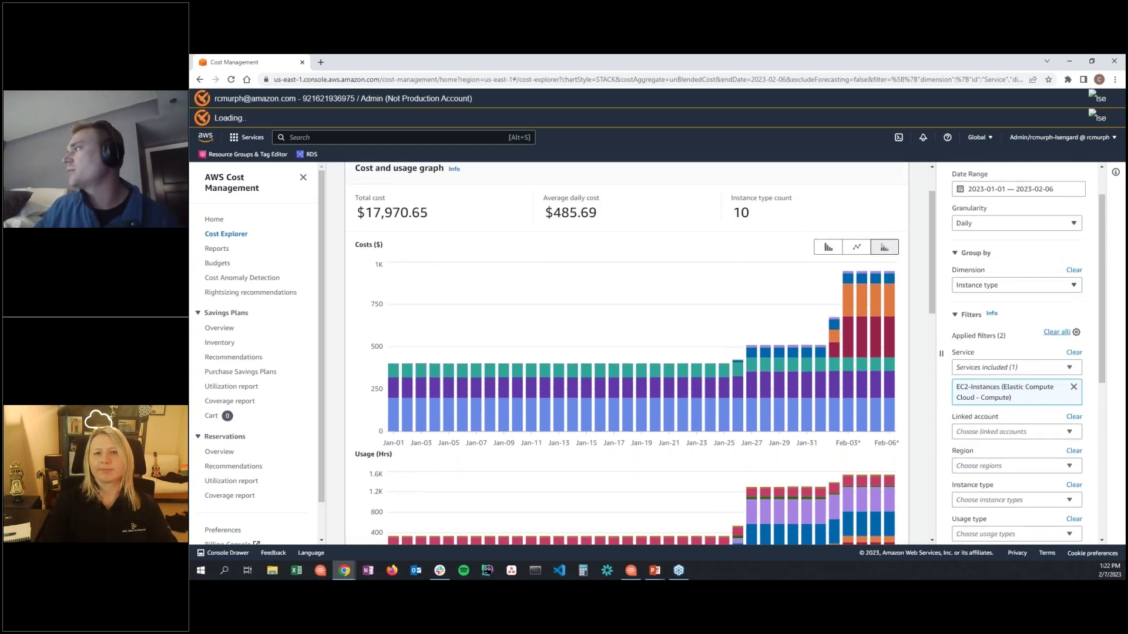
pyautogui.click(1074, 353)
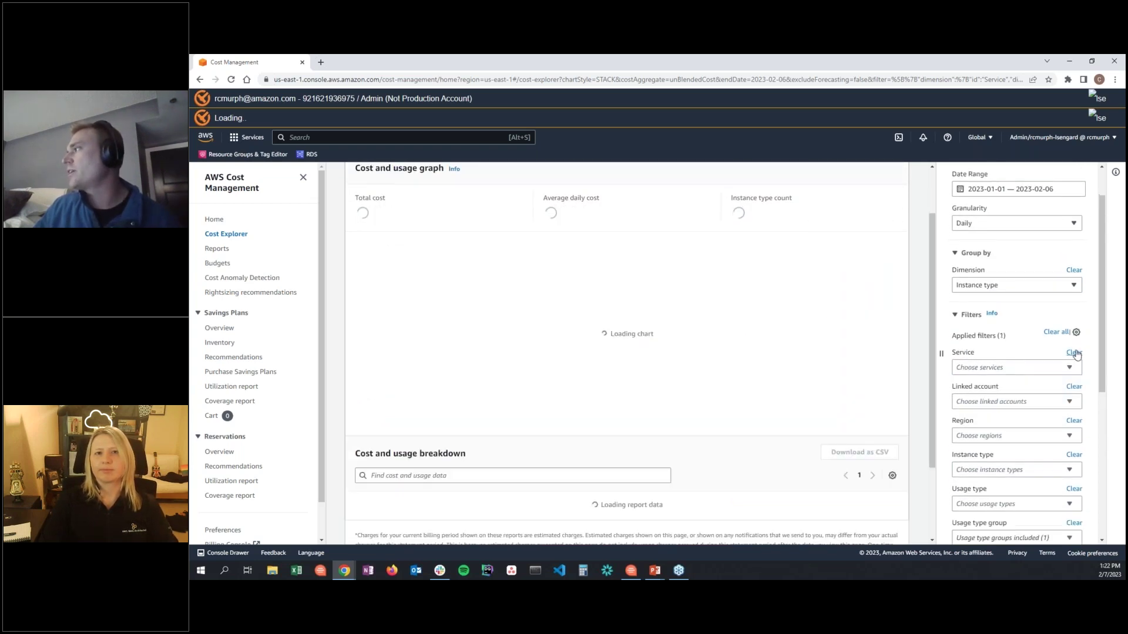
pyautogui.click(1022, 368)
pyautogui.write('rd')
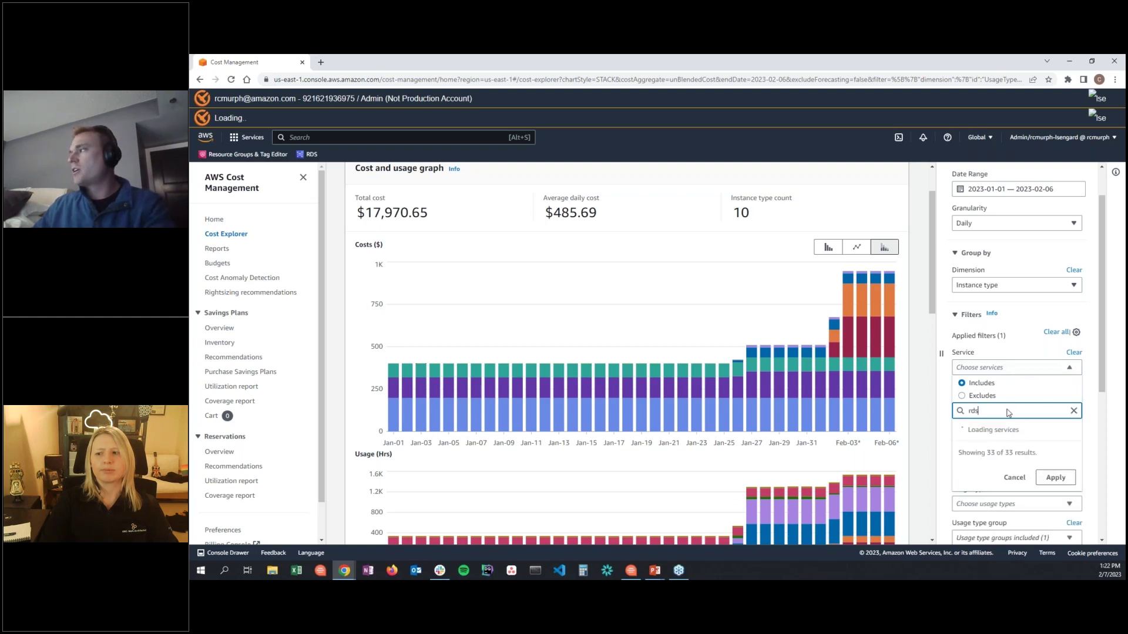
pyautogui.write('s')
pyautogui.click(1016, 449)
pyautogui.click(1016, 370)
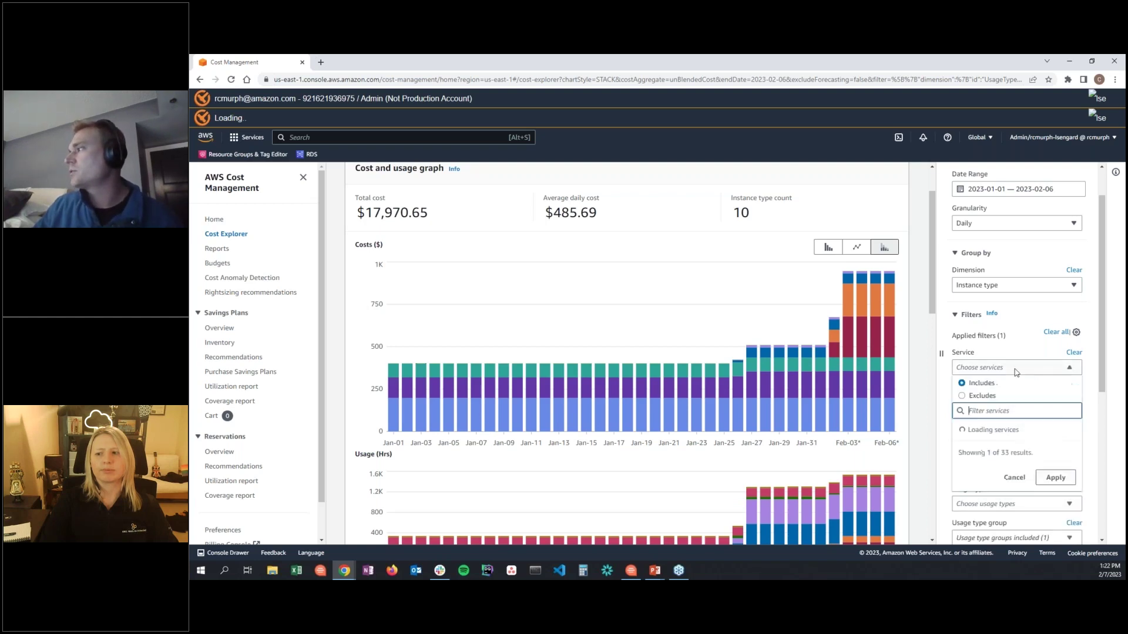
pyautogui.write('rds')
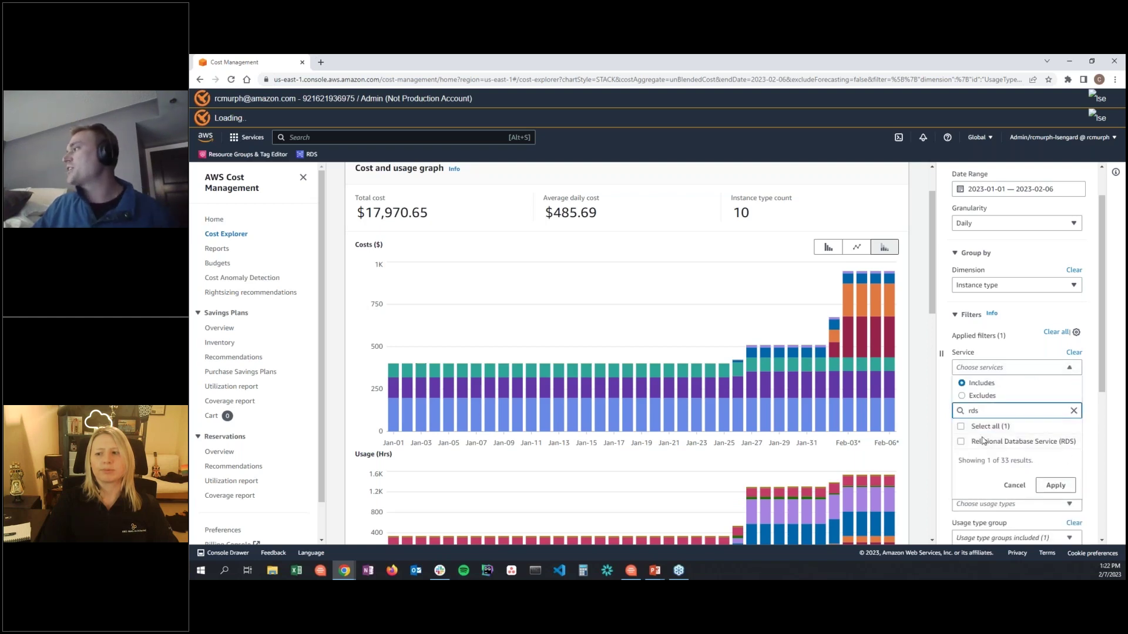
pyautogui.click(984, 441)
pyautogui.click(1055, 485)
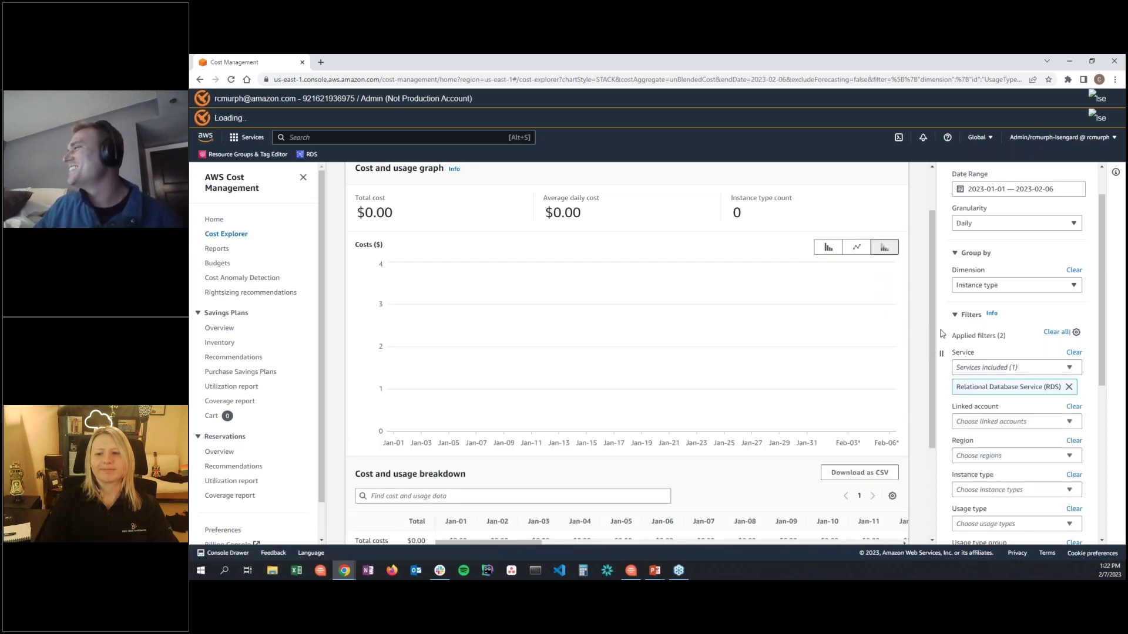
# Replace the EC2: Running Hours usage type group filter with RDS: Running Hours and review the cost and usage graphs
pyautogui.scroll(-2, 999, 382)
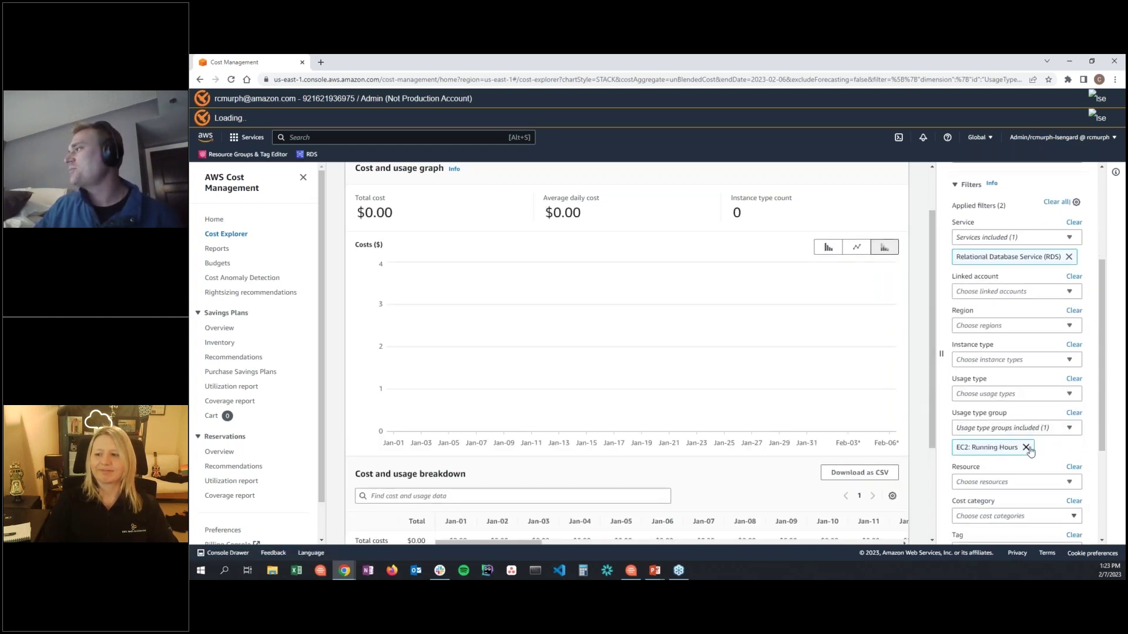
pyautogui.click(1027, 448)
pyautogui.click(1045, 429)
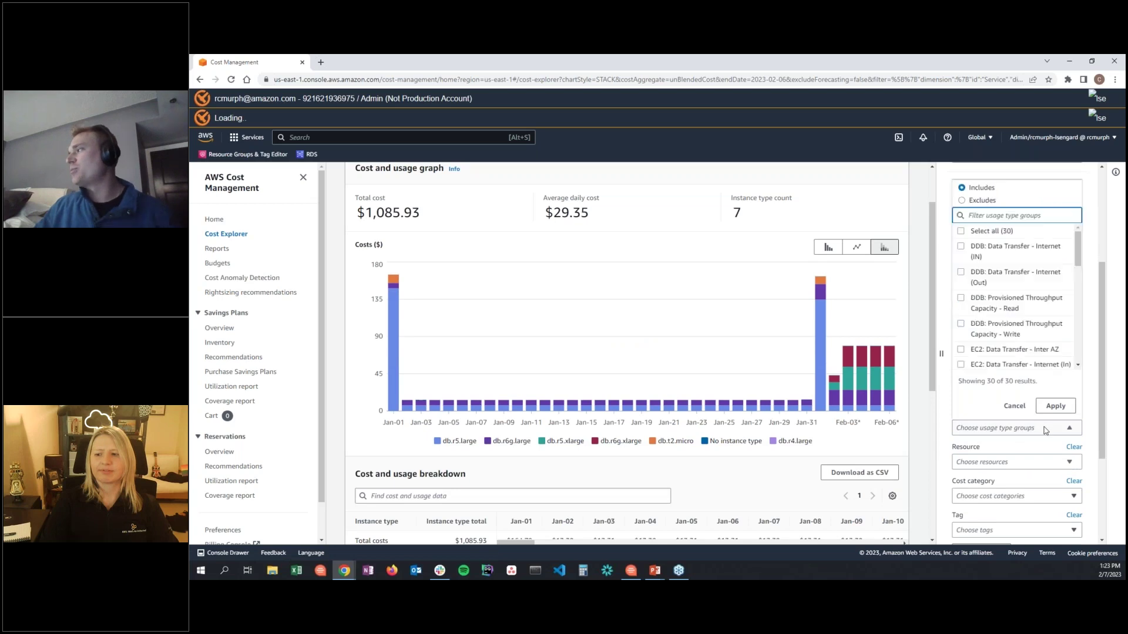
pyautogui.write('rds: runni')
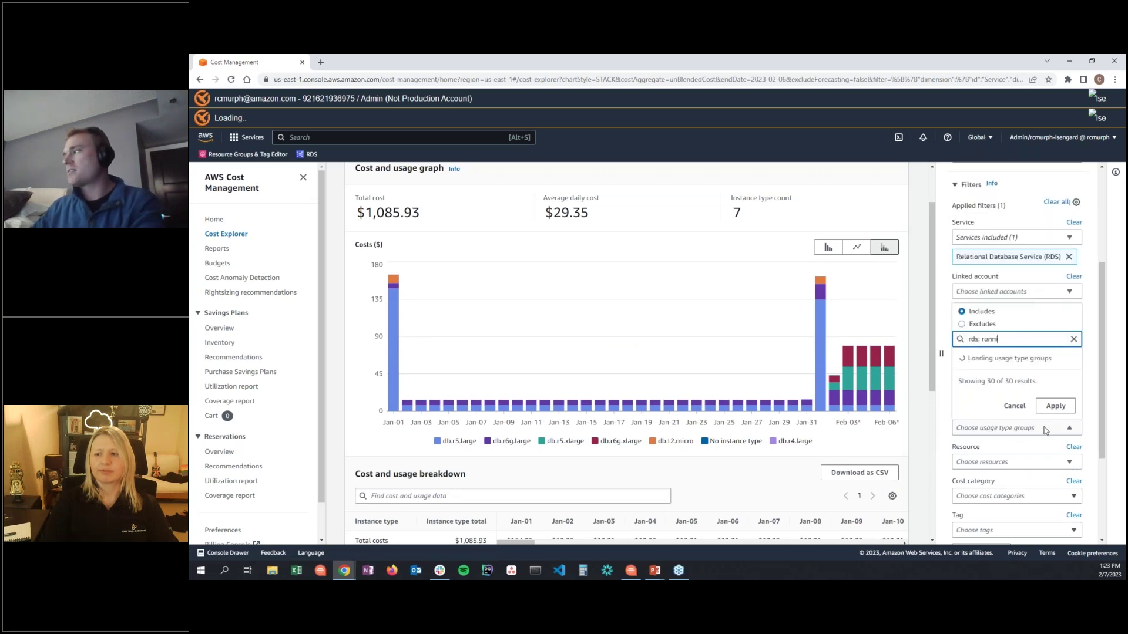
pyautogui.write('ng')
pyautogui.click(999, 363)
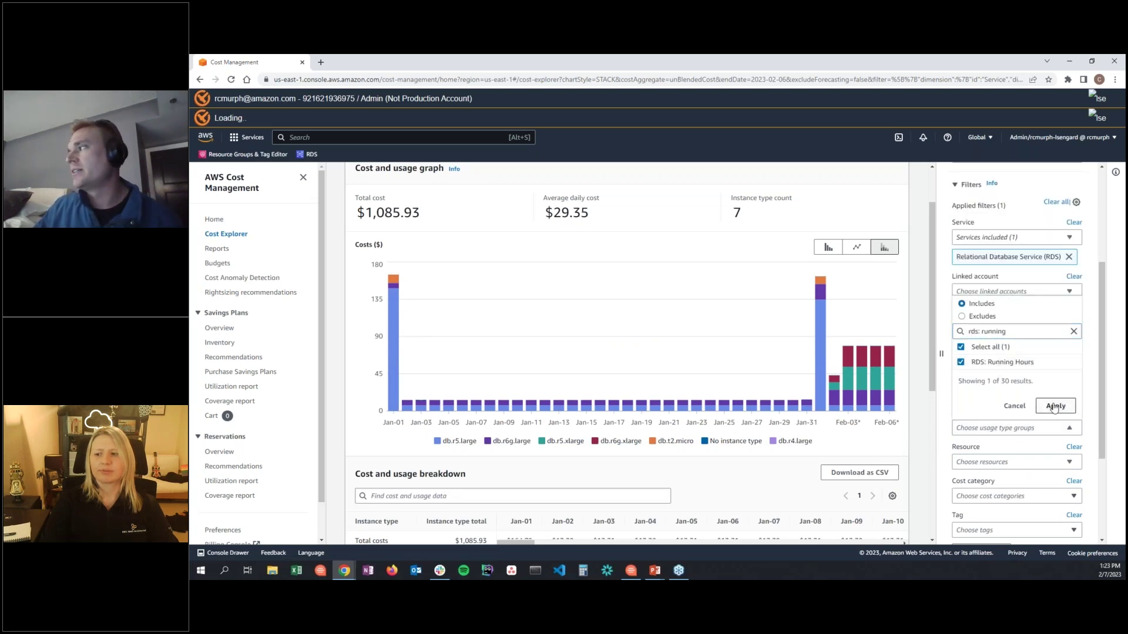
pyautogui.click(1056, 406)
pyautogui.scroll(-2, 915, 388)
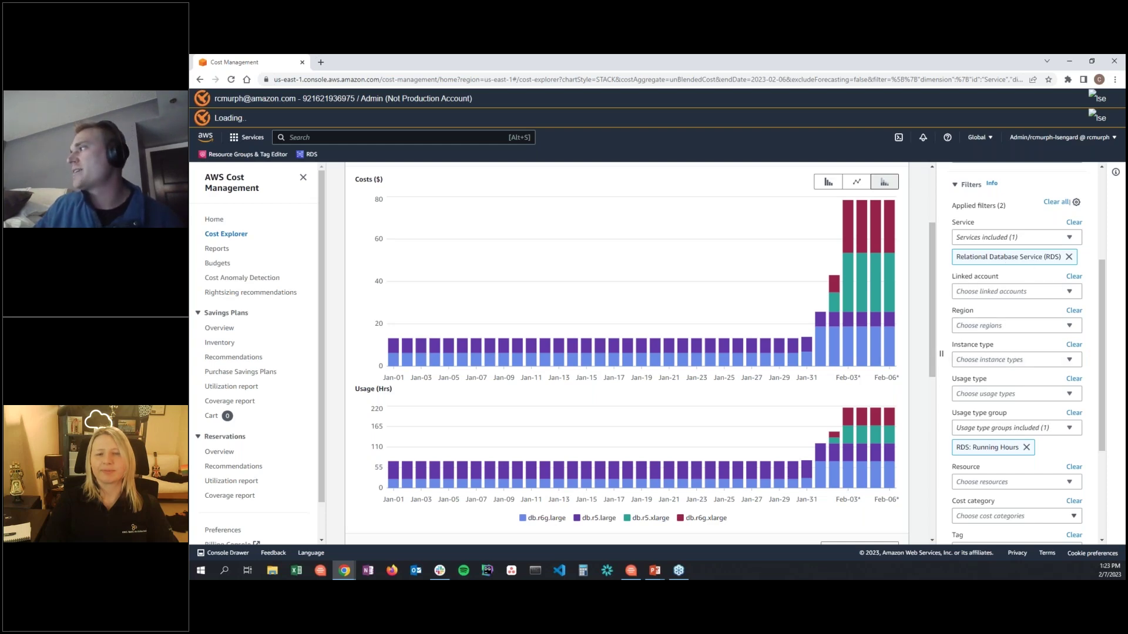
# Filter the instance types to include all those matching "g." and review the resulting cost and usage graphs
pyautogui.click(1017, 362)
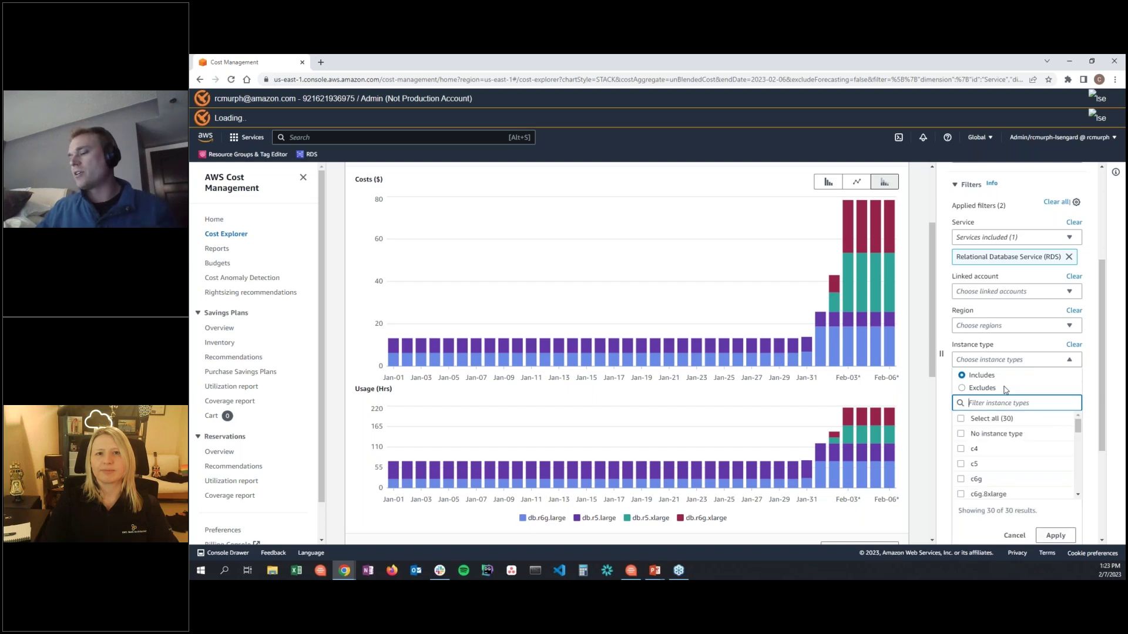
pyautogui.write('g.')
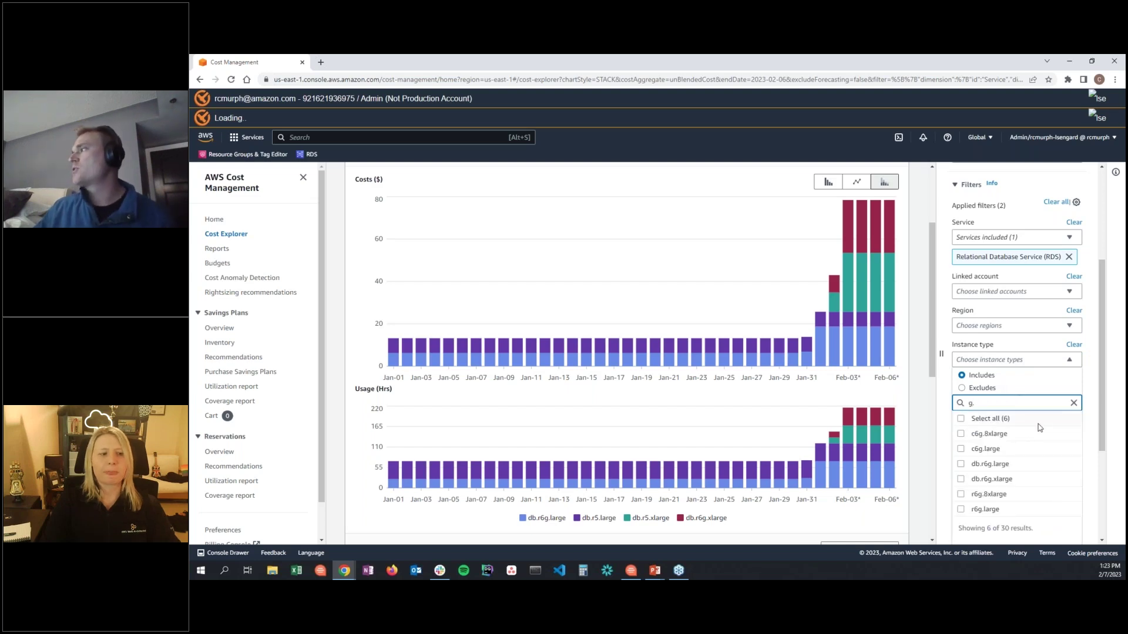
pyautogui.click(996, 420)
pyautogui.click(1058, 490)
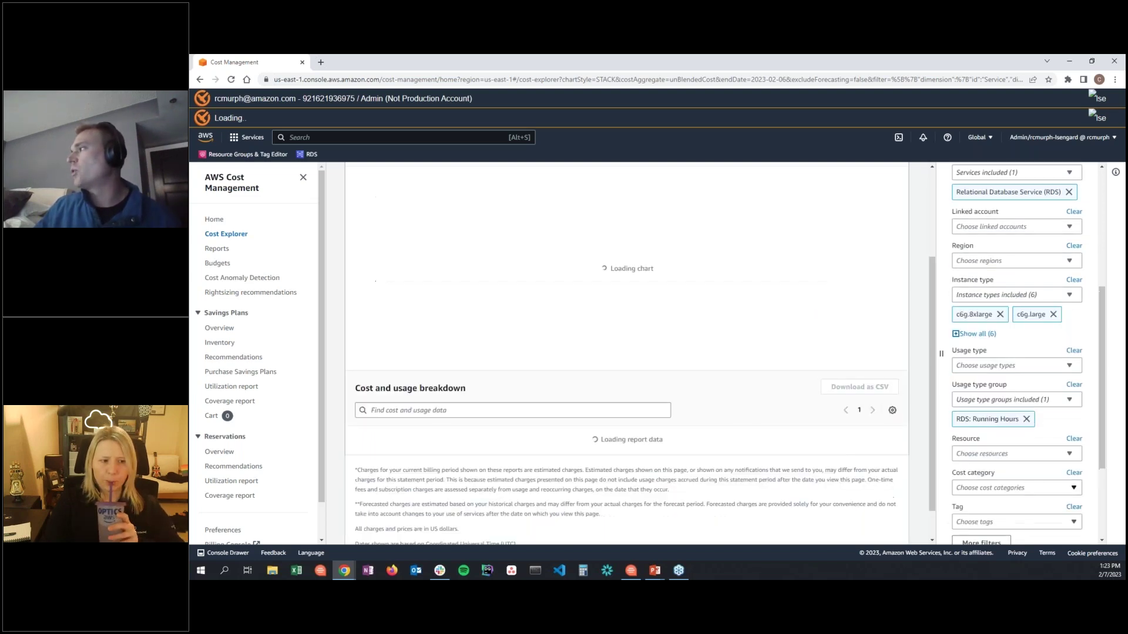
pyautogui.scroll(1, 915, 372)
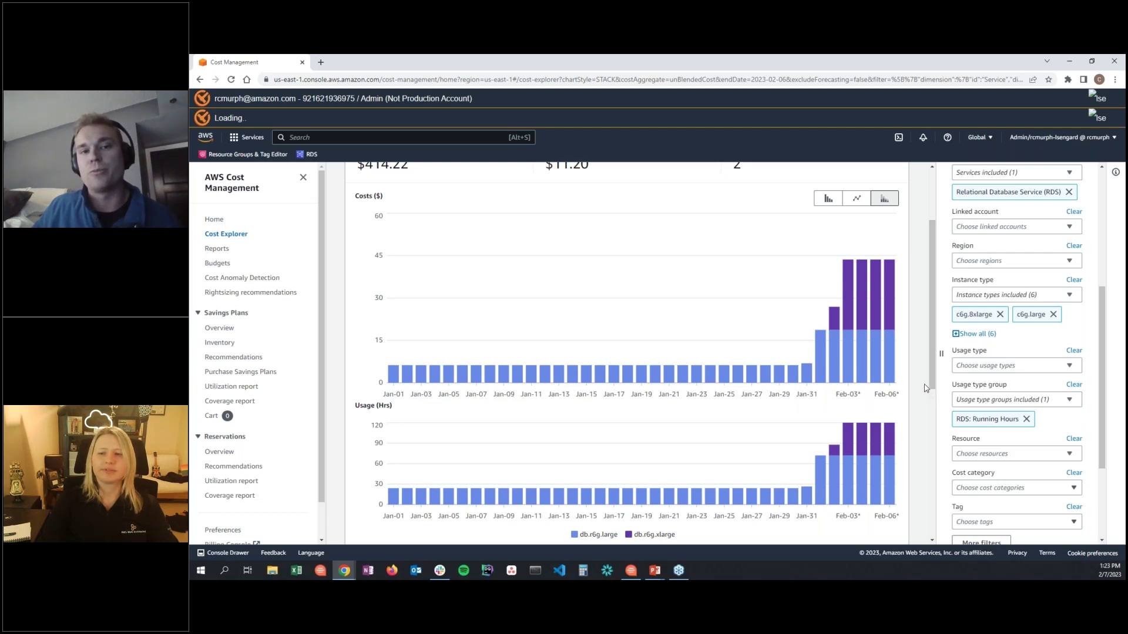
# Save the report to the report library under the name "RDS Spend and Usage - Graviton"
pyautogui.scroll(3, 924, 401)
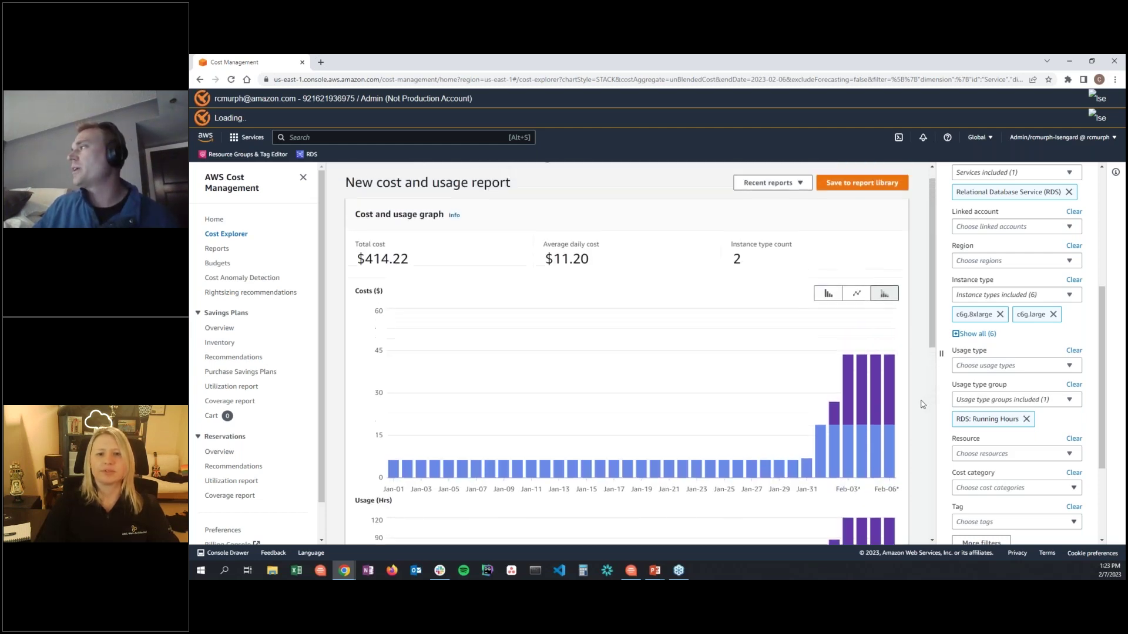
pyautogui.scroll(1, 923, 404)
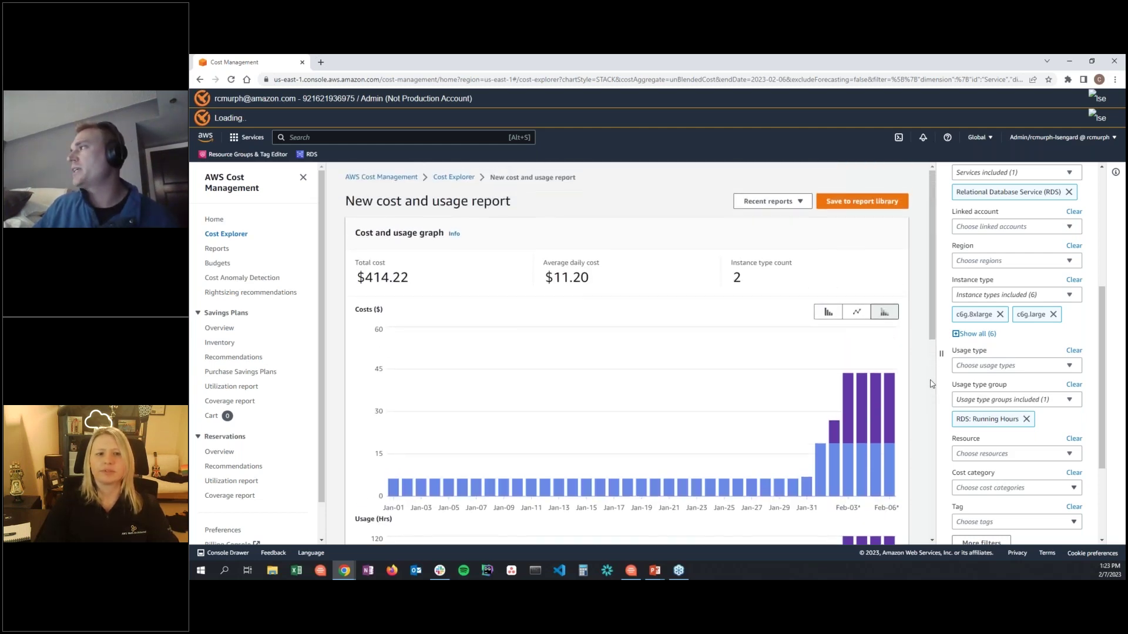
pyautogui.click(848, 203)
pyautogui.write('R')
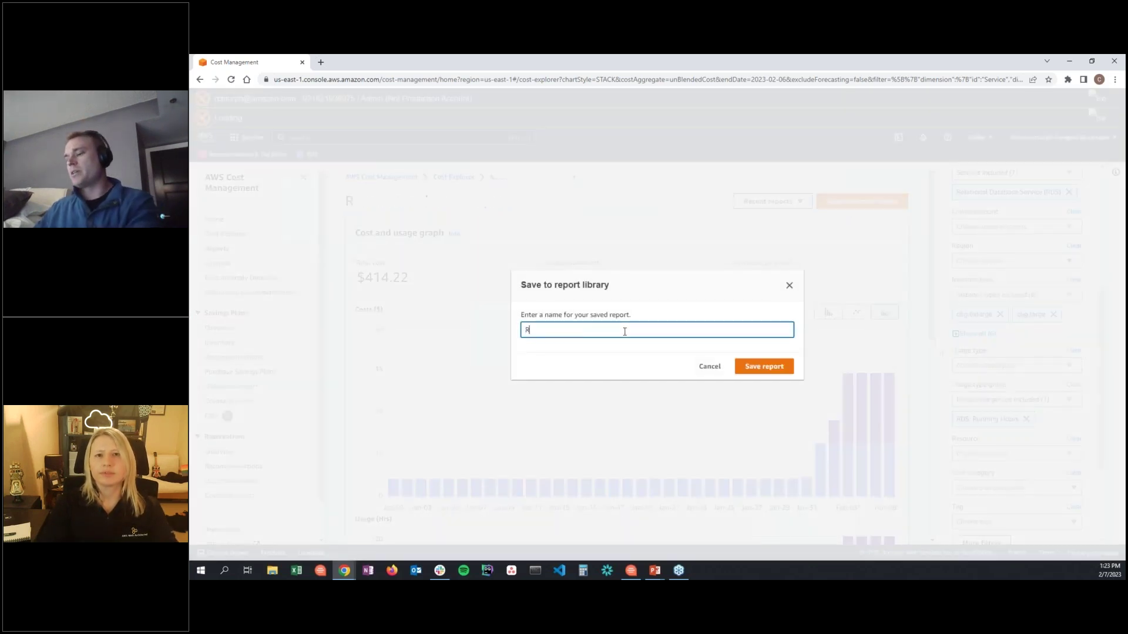
pyautogui.press('BackSpace')
pyautogui.press('BackSpace')
pyautogui.press('BackSpace')
pyautogui.press('BackSpace')
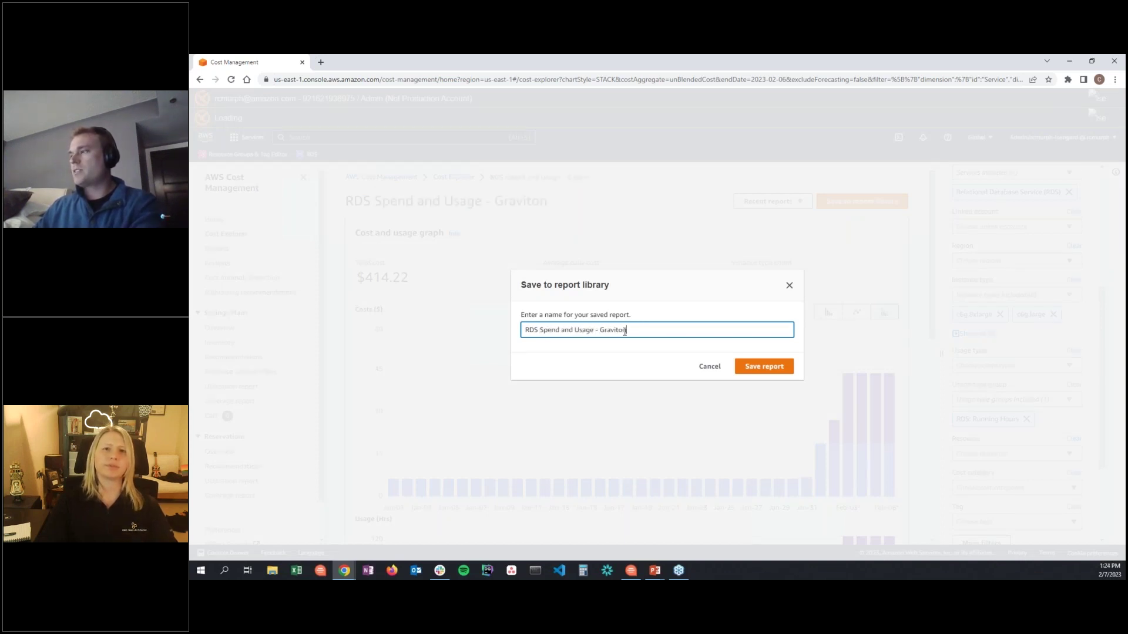
pyautogui.click(758, 364)
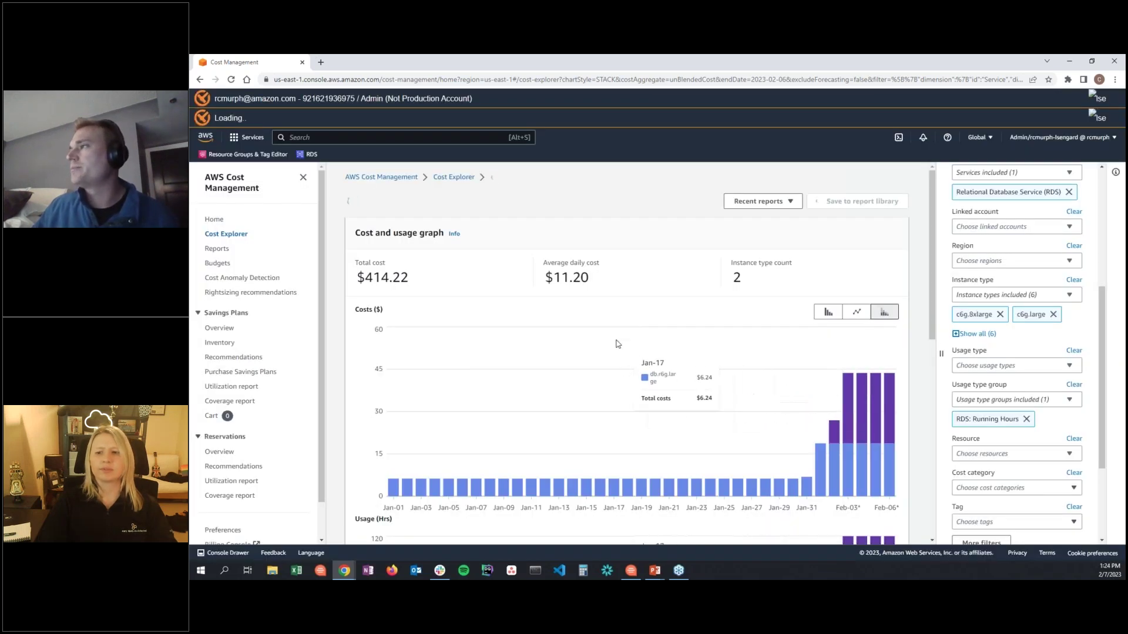
# Open the saved "RDS Spend and Usage - Graviton" report from the list of all reports
pyautogui.scroll(-1, 473, 275)
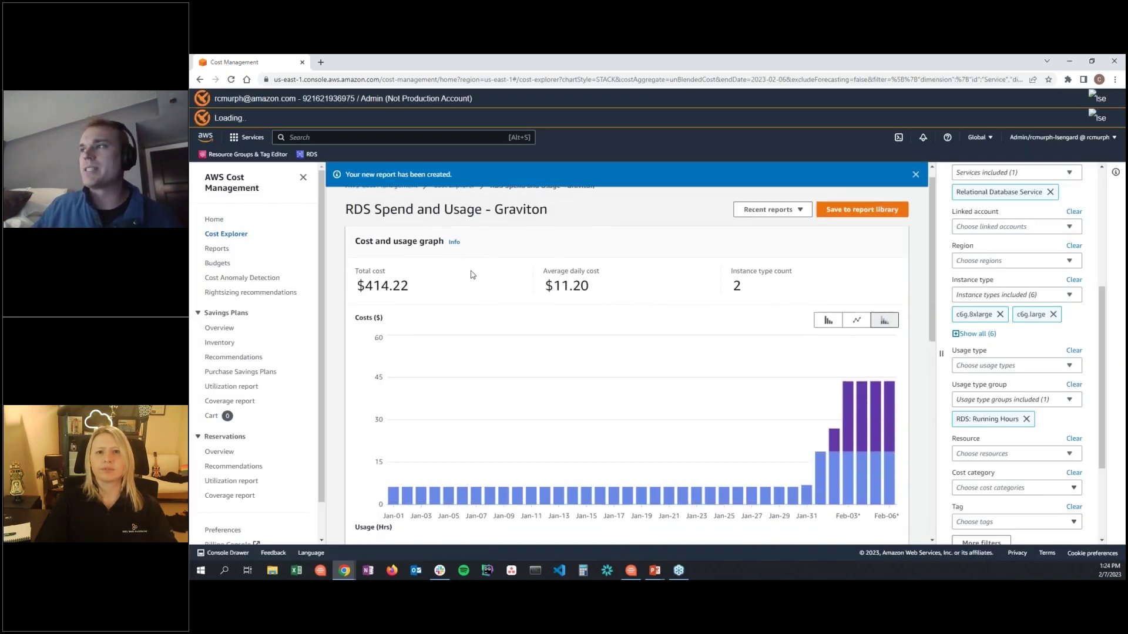
pyautogui.click(217, 249)
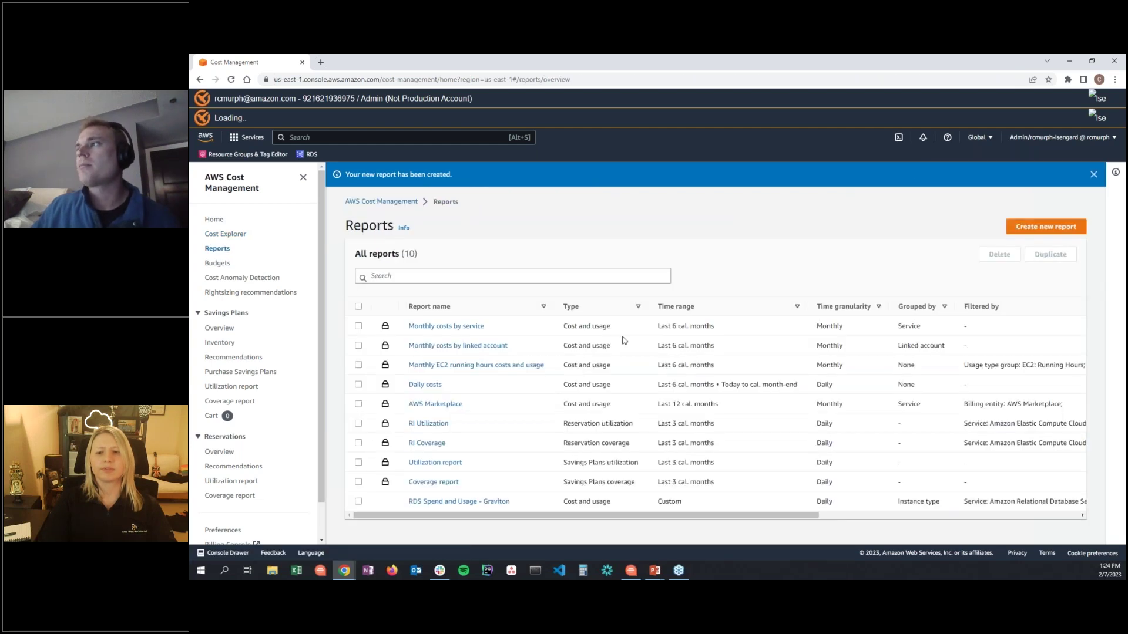
pyautogui.click(460, 505)
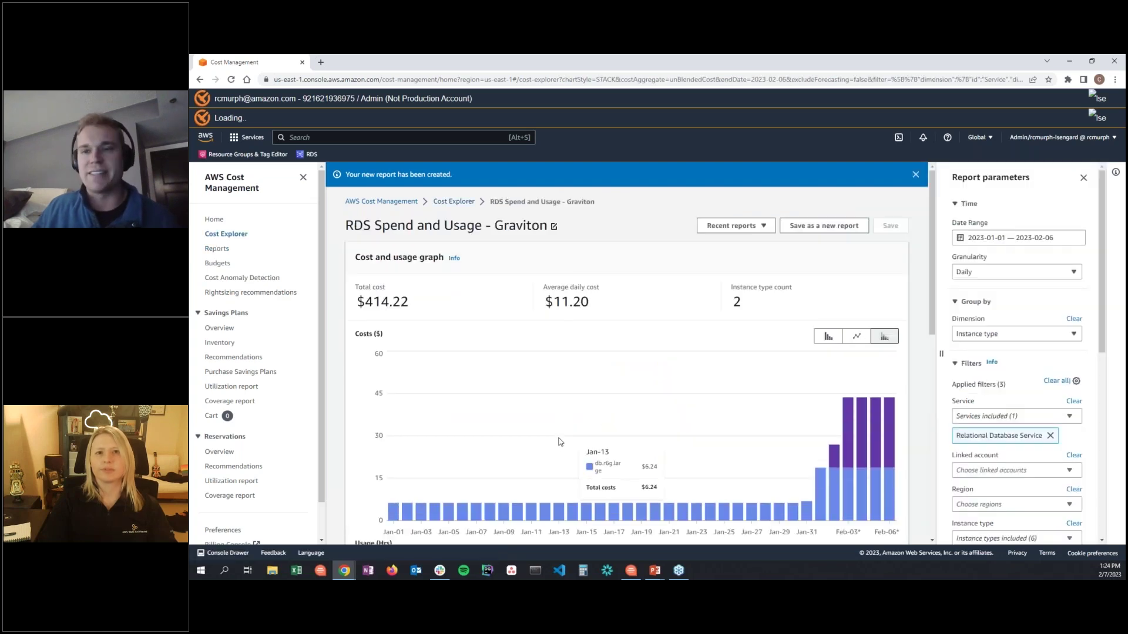